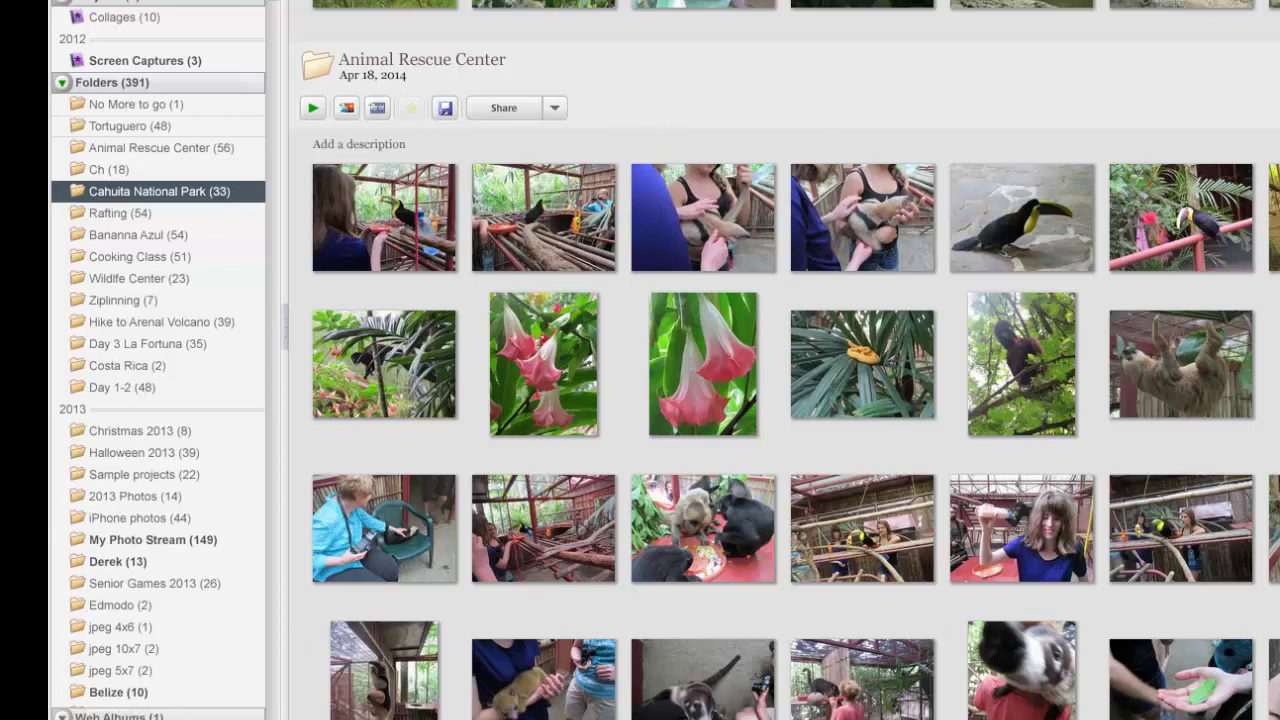
Step: Browse the Costa Rica, Ziplining and Cooking Class folders, then show Animal Rescue Center's 56 photos
{"action": "scroll", "coordinate": [780, 400], "scroll_direction": "down", "scroll_amount": 5}
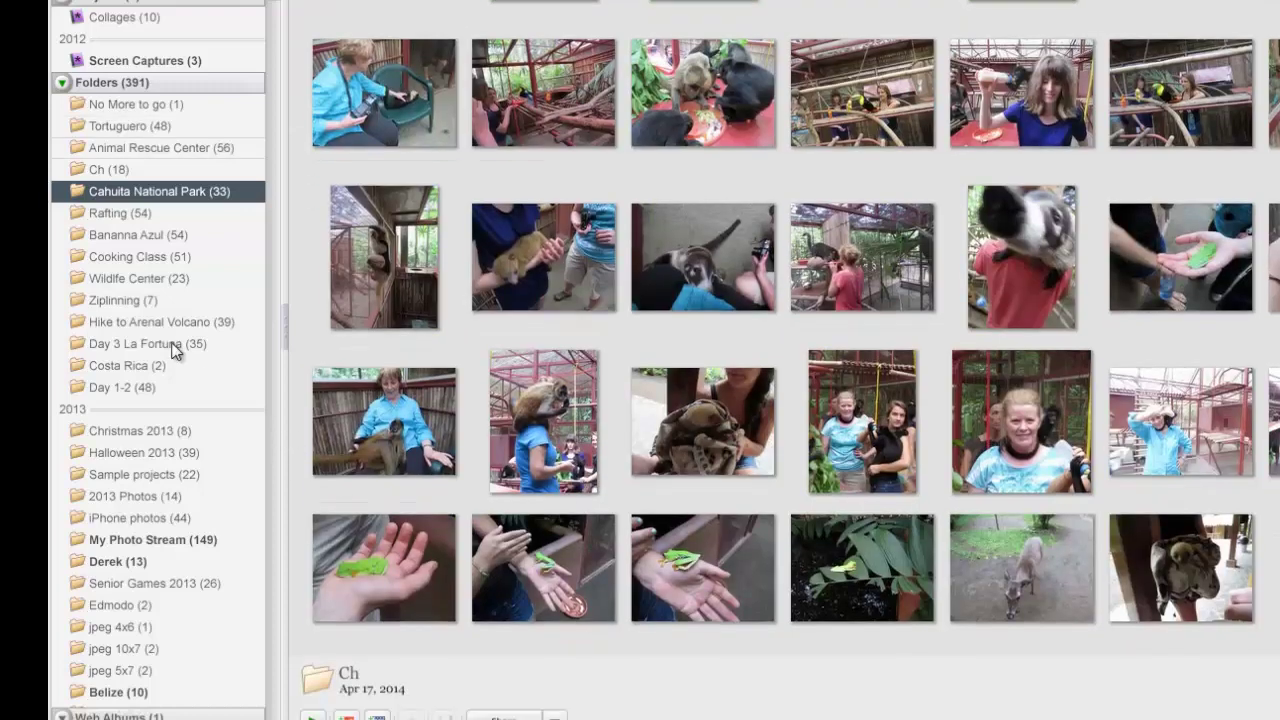
{"action": "left_click", "coordinate": [124, 368]}
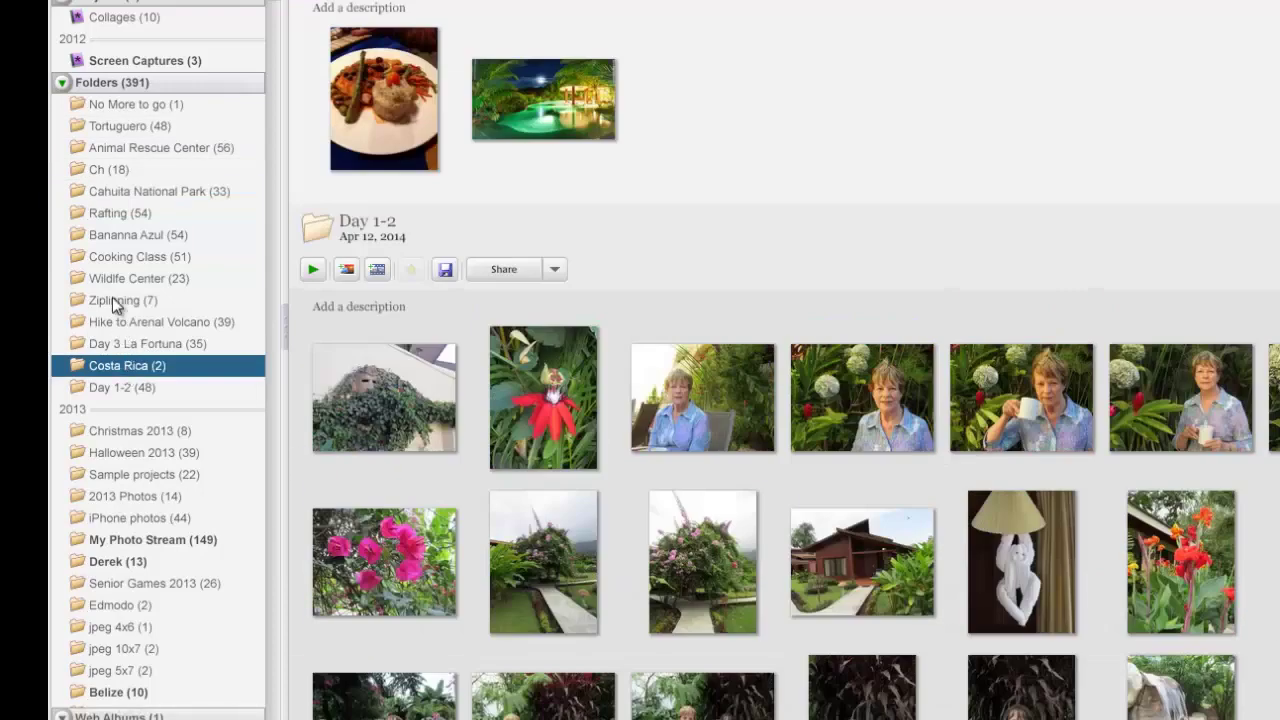
{"action": "left_click", "coordinate": [112, 303]}
{"action": "left_click", "coordinate": [119, 258]}
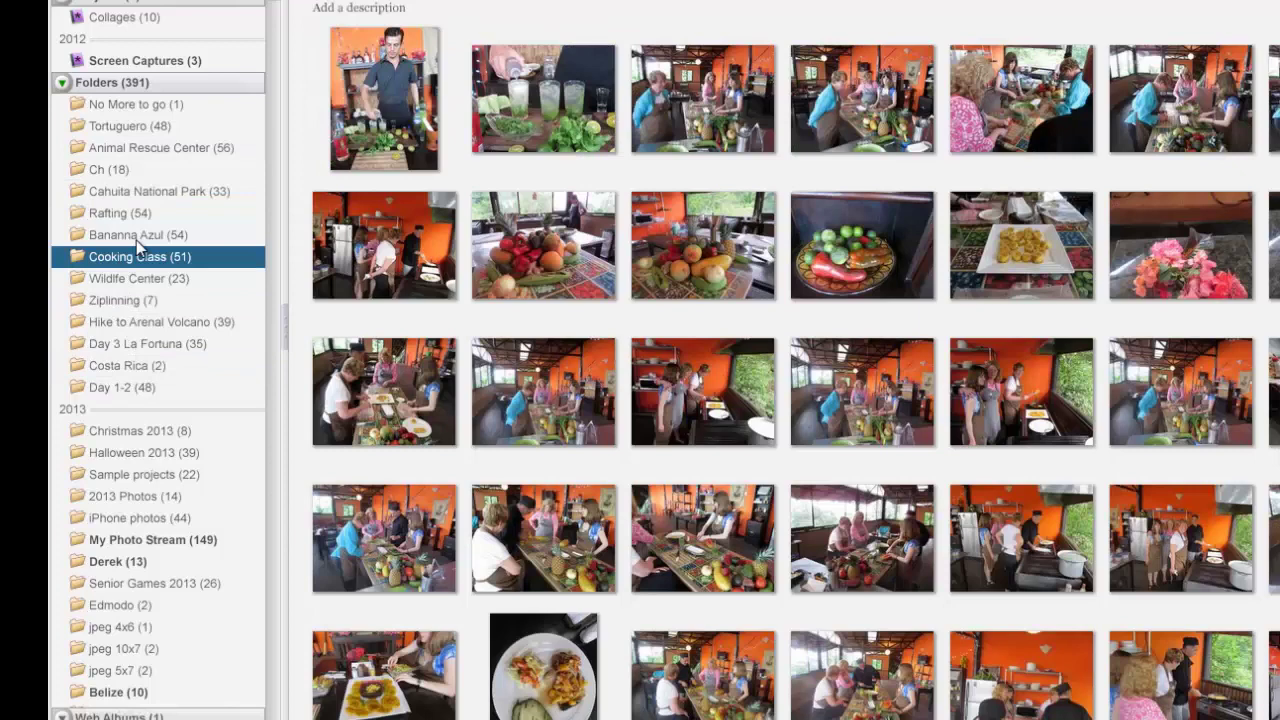
{"action": "left_click", "coordinate": [120, 151]}
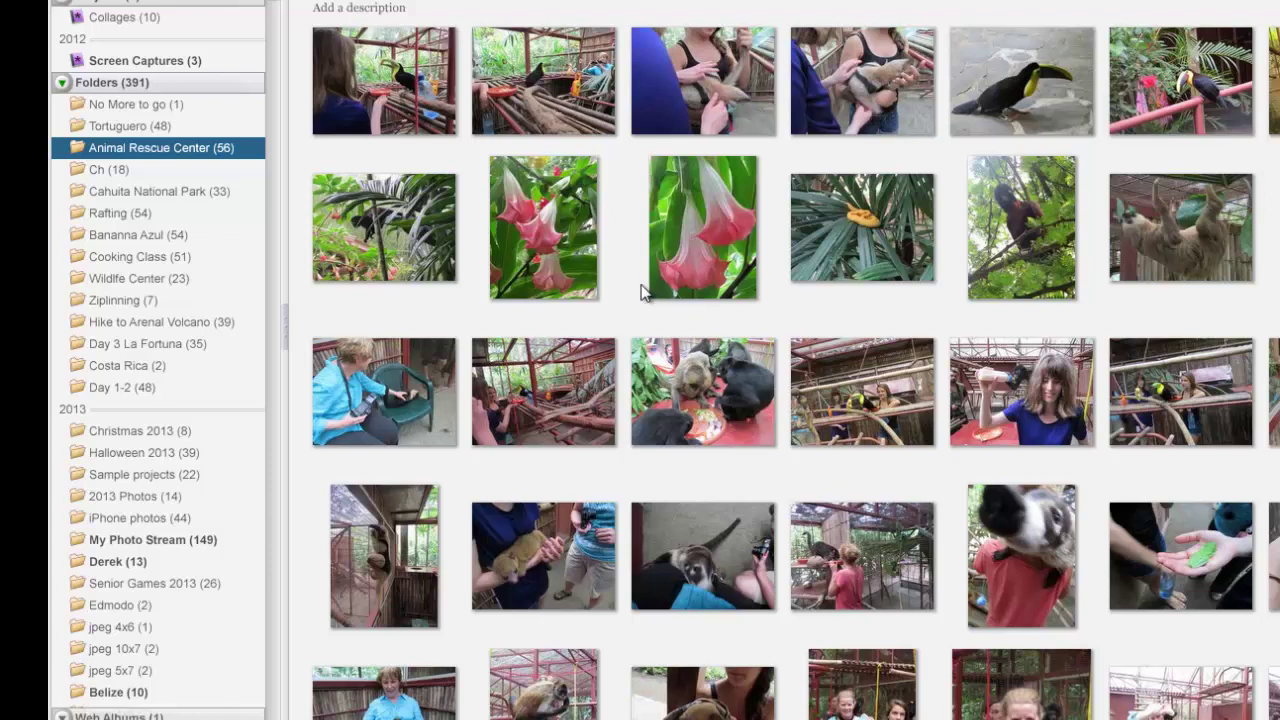
Step: Multi-select the toucan, monkeys eating, bottle-feeding, sloth and held furry-animal photos
{"action": "left_click", "coordinate": [399, 92]}
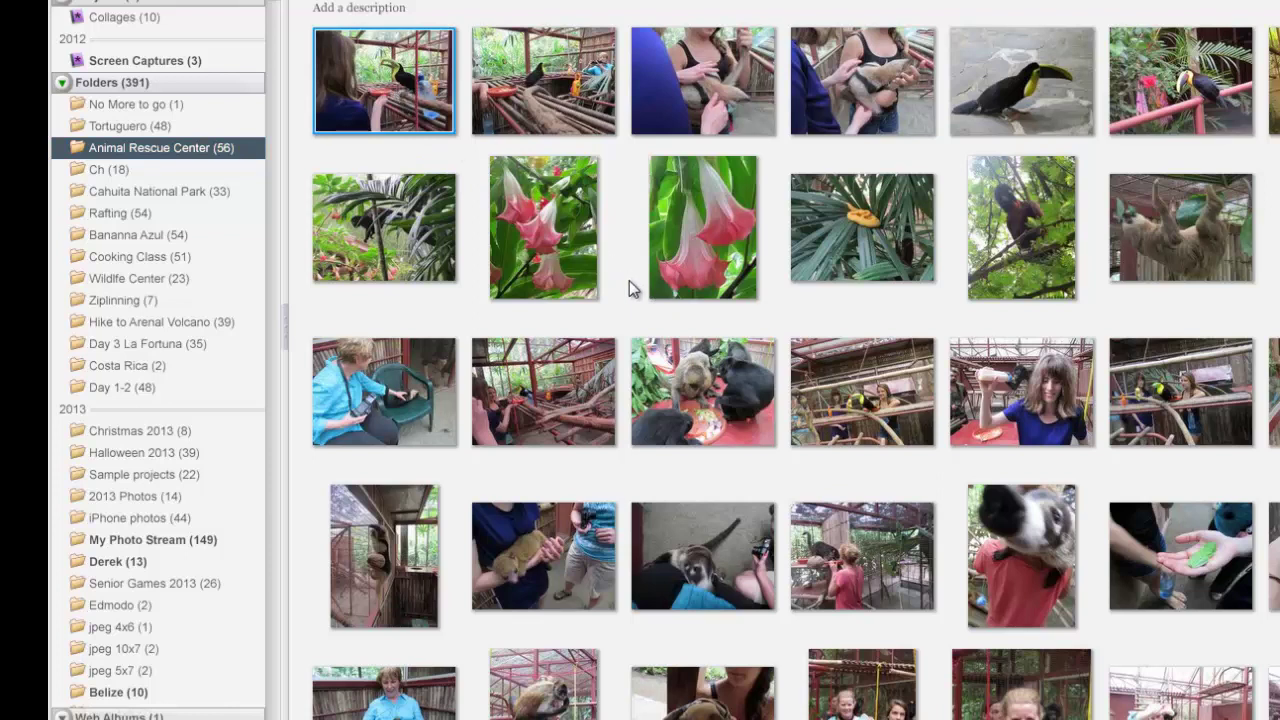
{"action": "left_click", "coordinate": [742, 392], "text": "ctrl"}
{"action": "left_click", "coordinate": [1020, 408], "text": "ctrl"}
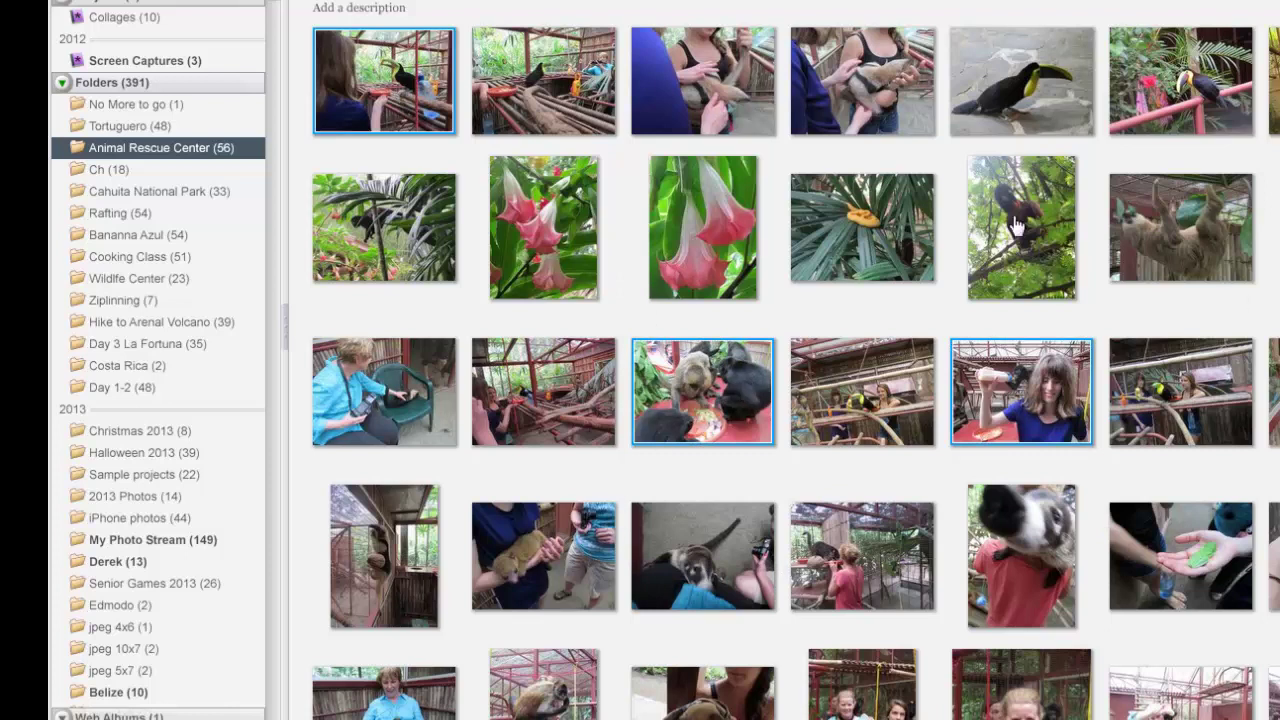
{"action": "left_click", "coordinate": [1167, 229], "text": "ctrl"}
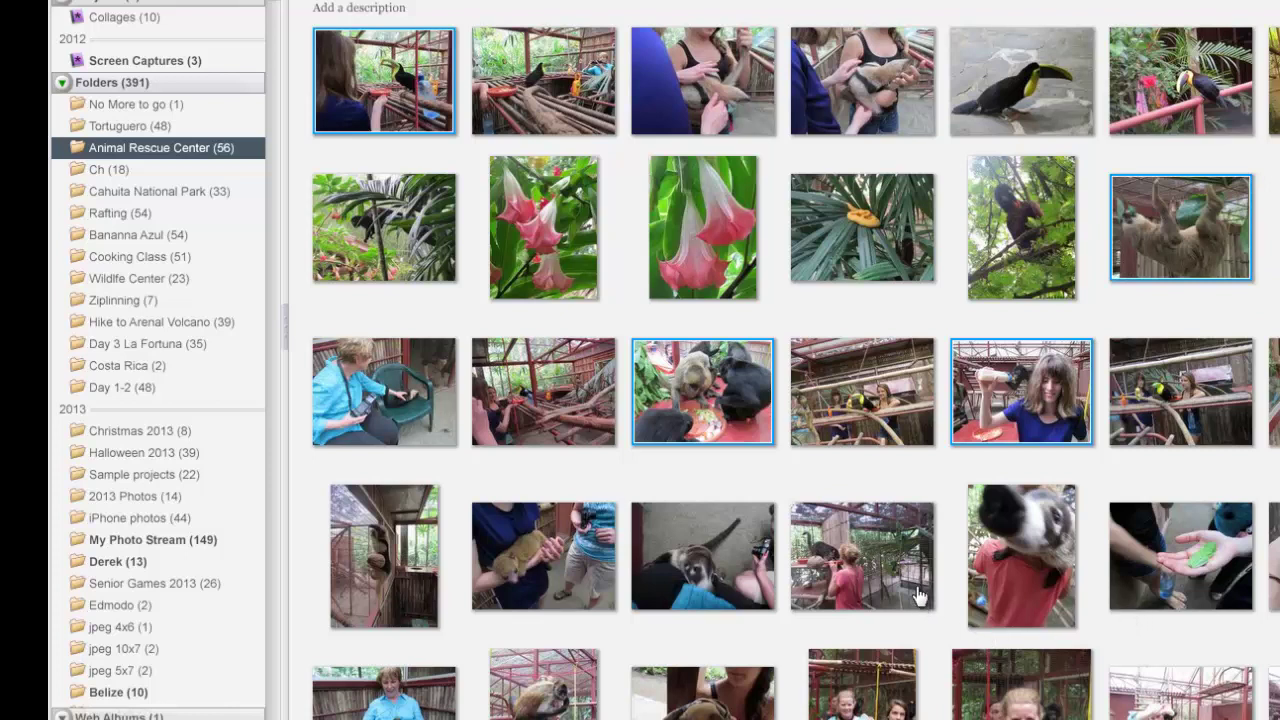
{"action": "left_click", "coordinate": [553, 562], "text": "ctrl"}
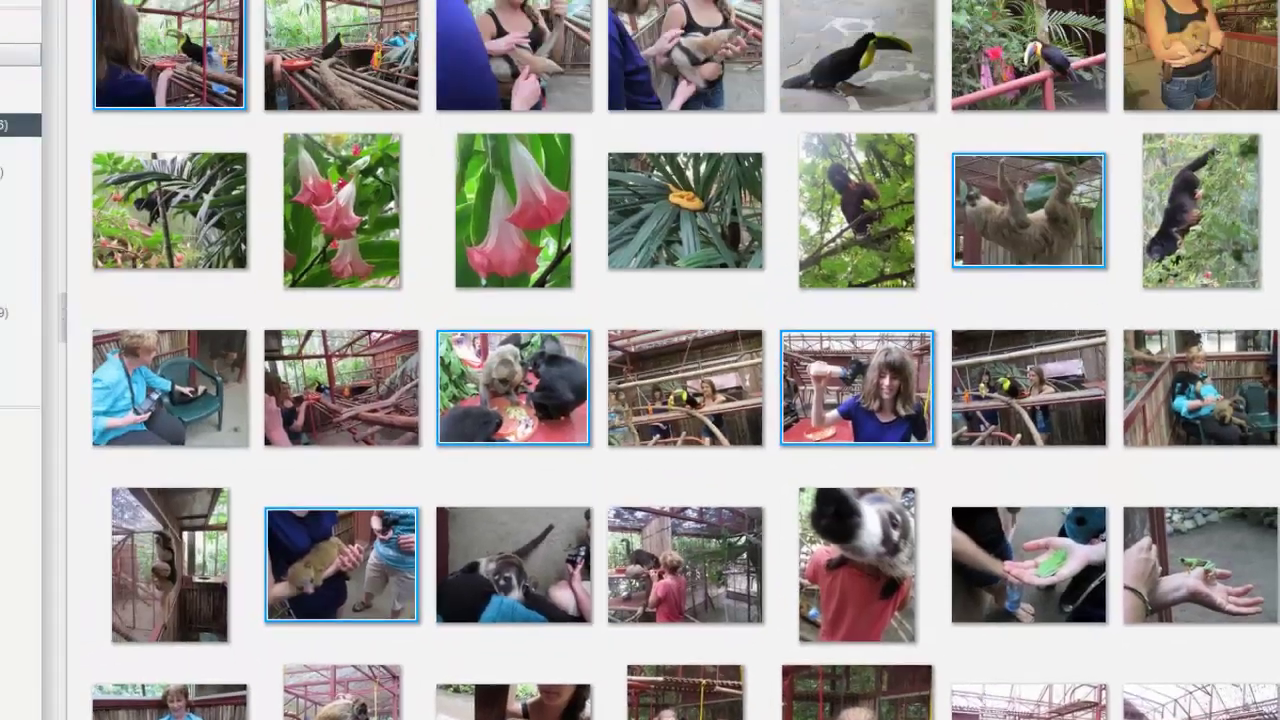
{"action": "left_click", "coordinate": [272, 50]}
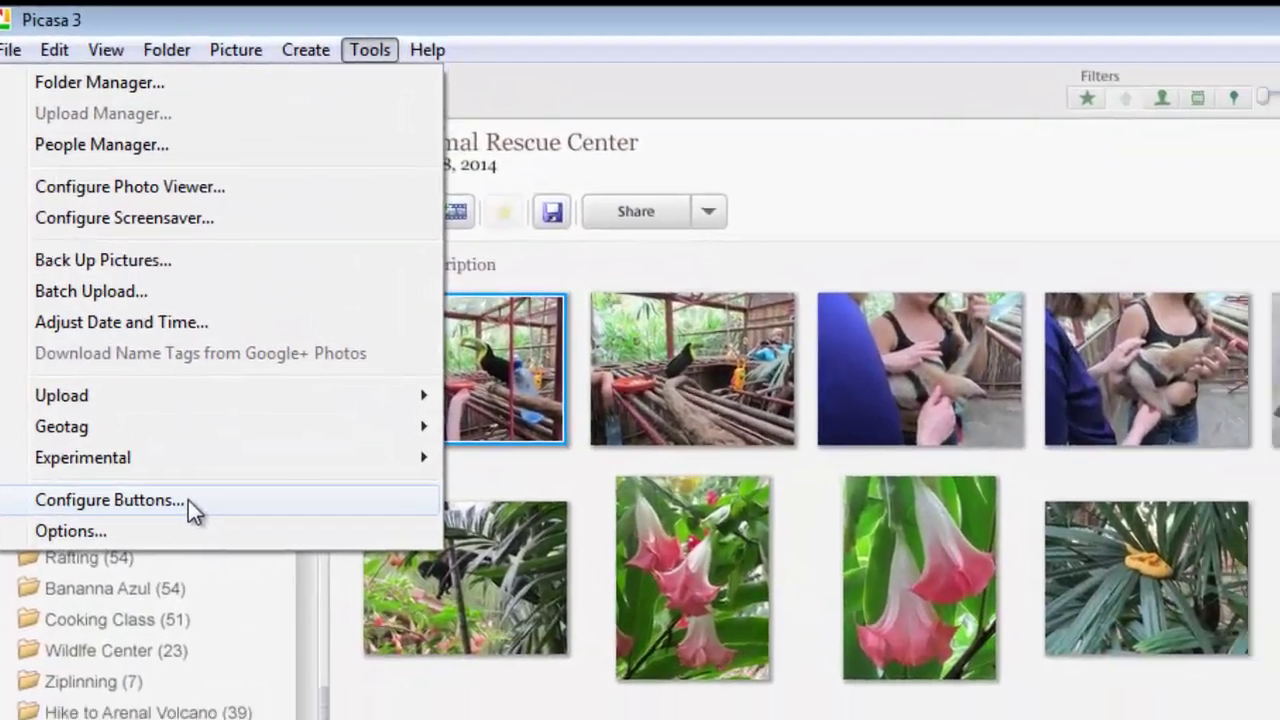
{"action": "left_click", "coordinate": [145, 339]}
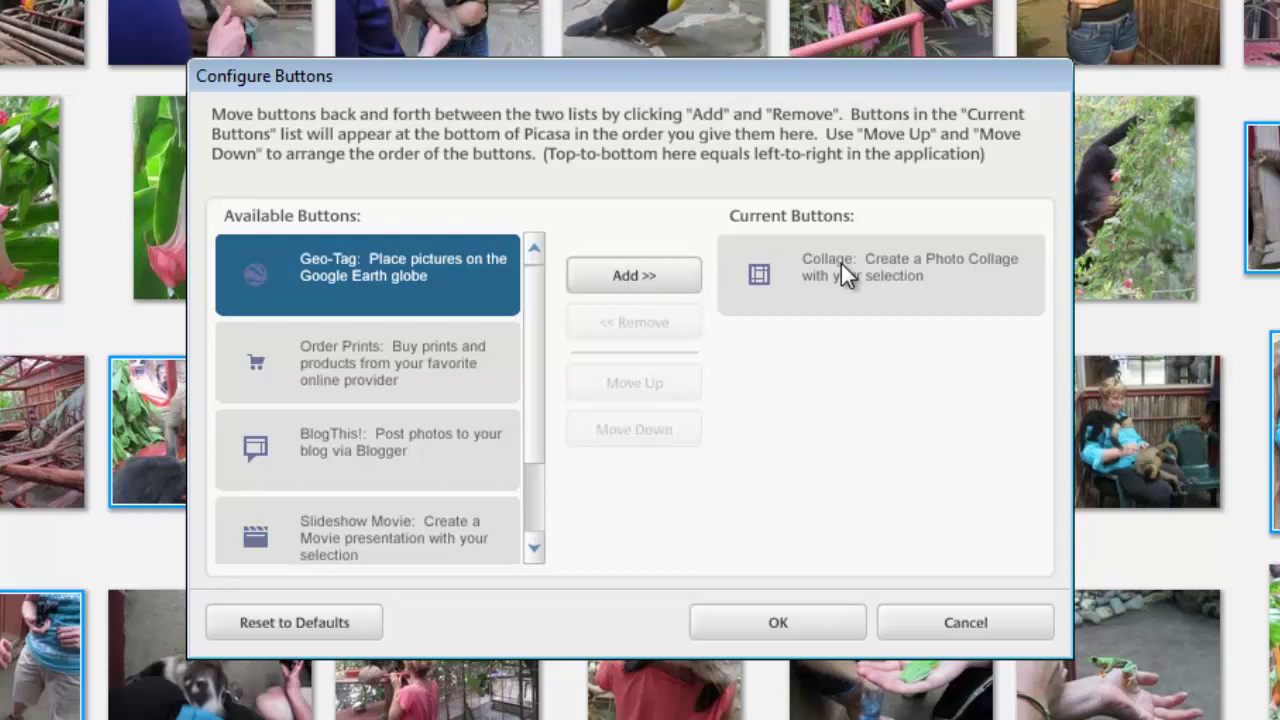
Step: Create a picture collage from the selected photos and preview it in the Picture Pile style
{"action": "left_click", "coordinate": [781, 624]}
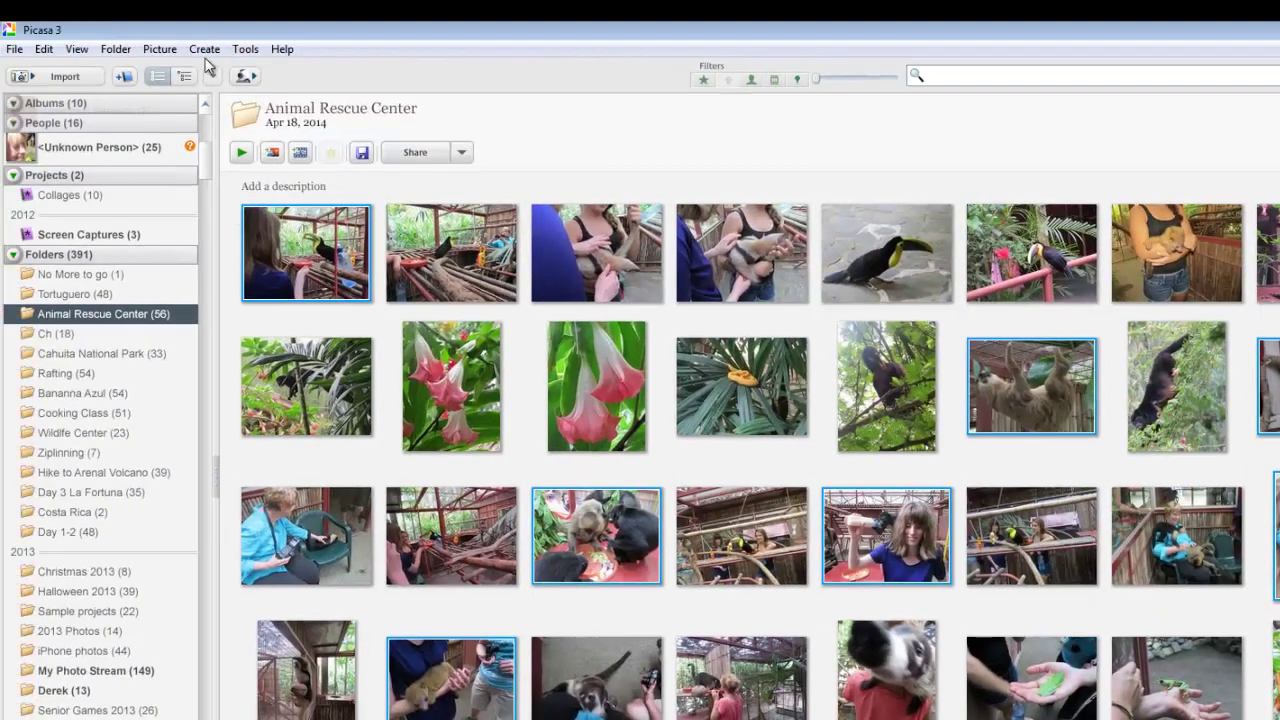
{"action": "left_click", "coordinate": [204, 49]}
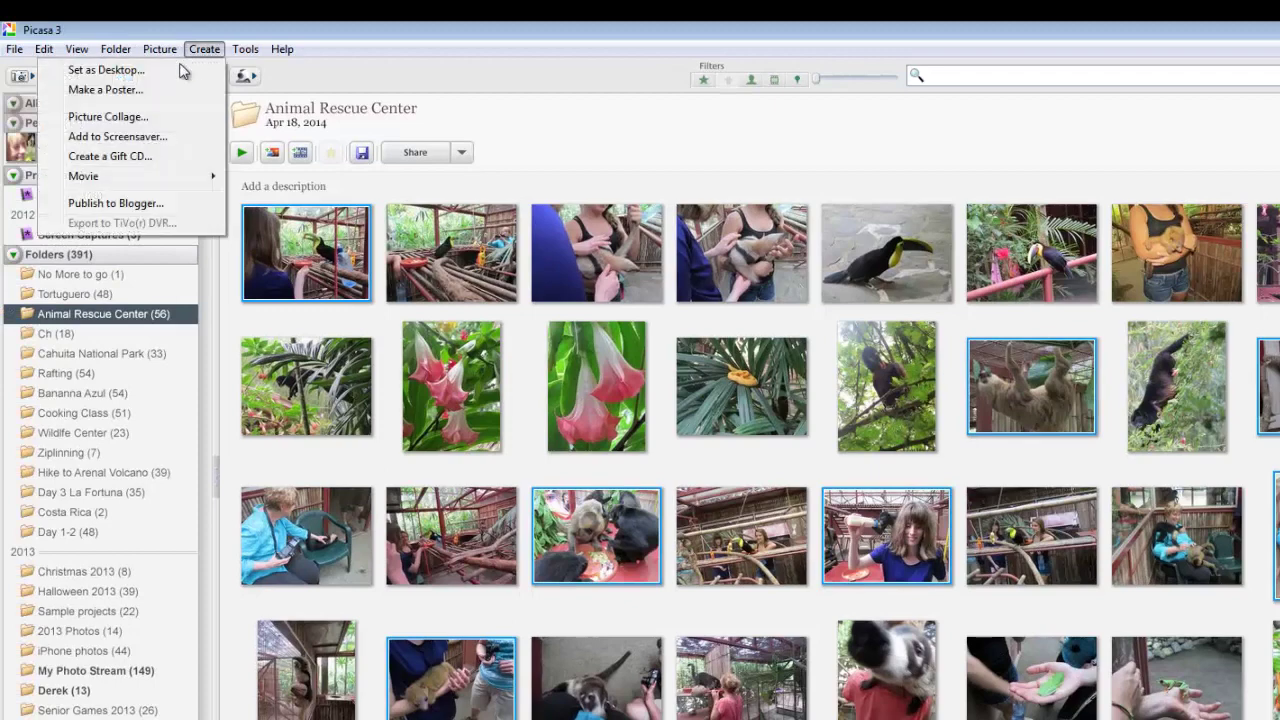
{"action": "left_click", "coordinate": [143, 117]}
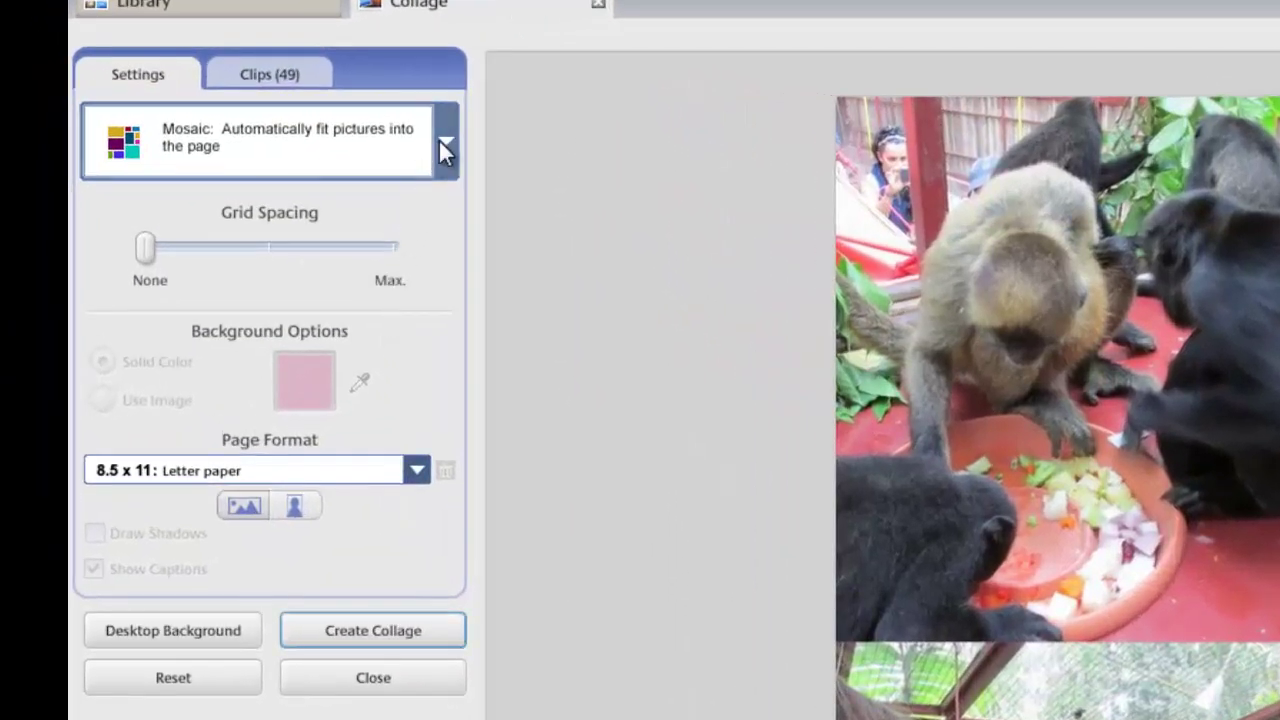
{"action": "left_click", "coordinate": [439, 140]}
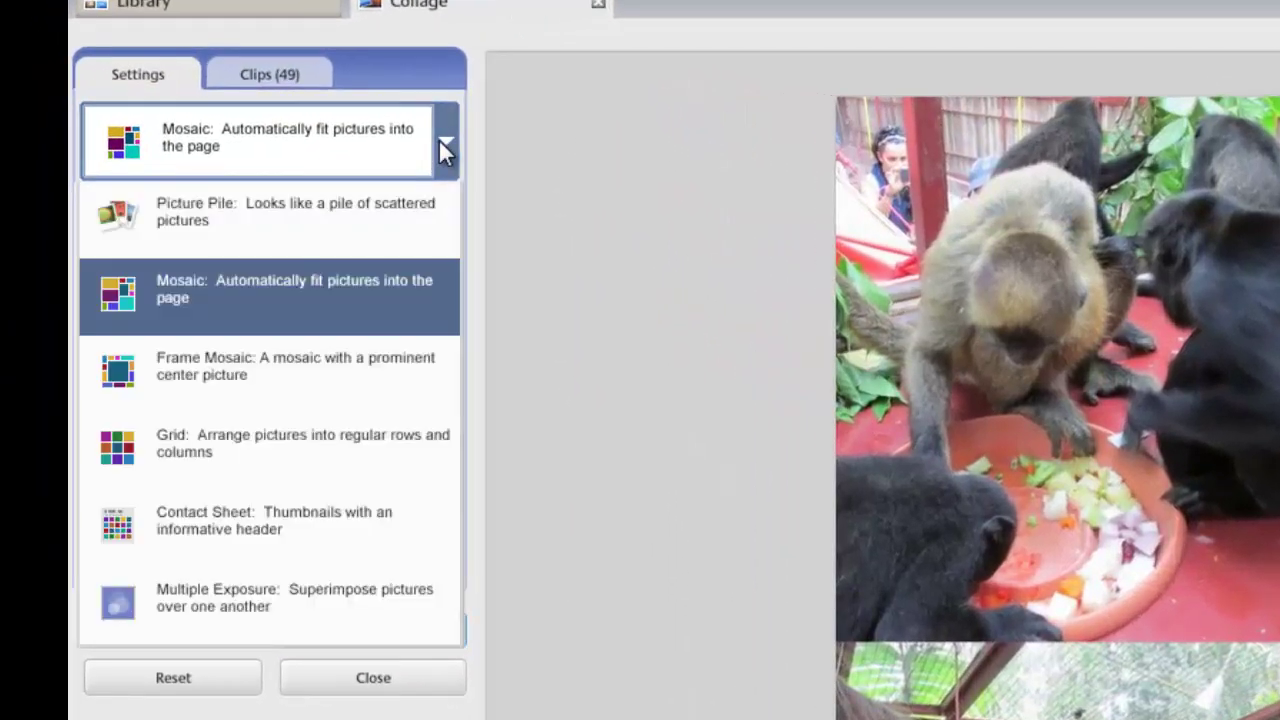
{"action": "left_click", "coordinate": [270, 258]}
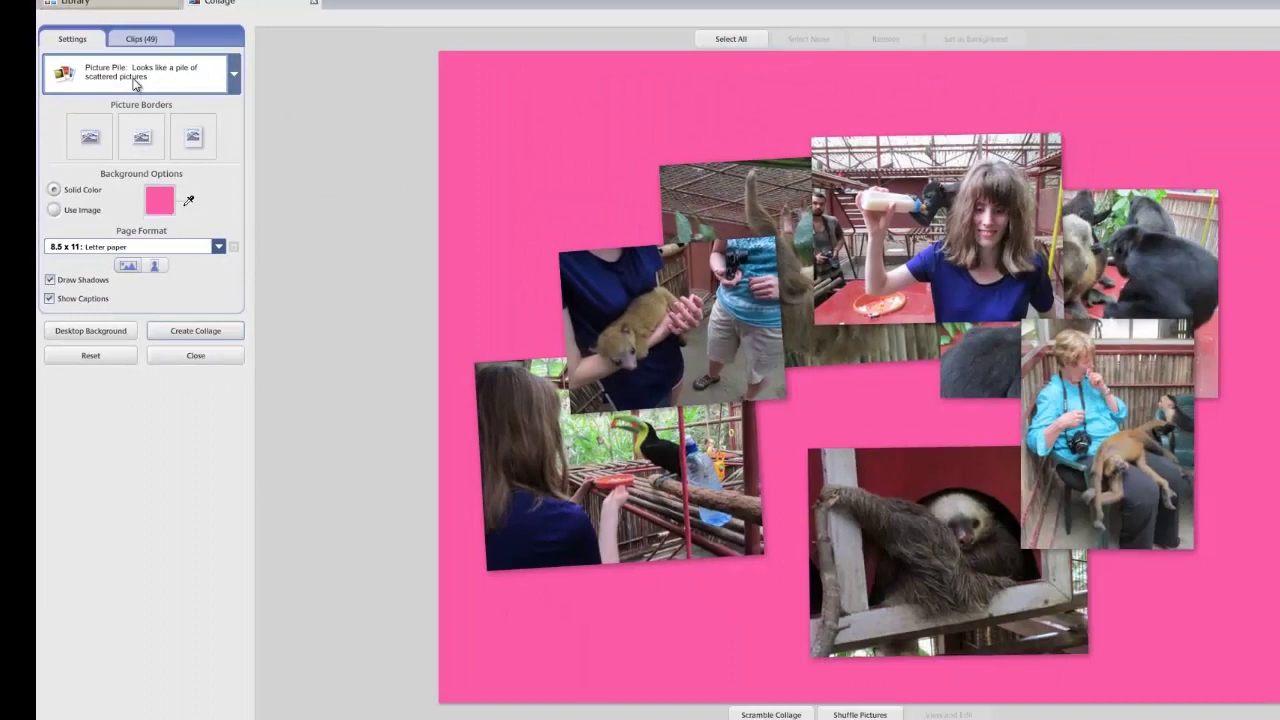
{"action": "left_click", "coordinate": [135, 84]}
Step: Switch the collage back to Mosaic and increase Grid Spacing to widen the pink gaps
{"action": "left_click", "coordinate": [101, 153]}
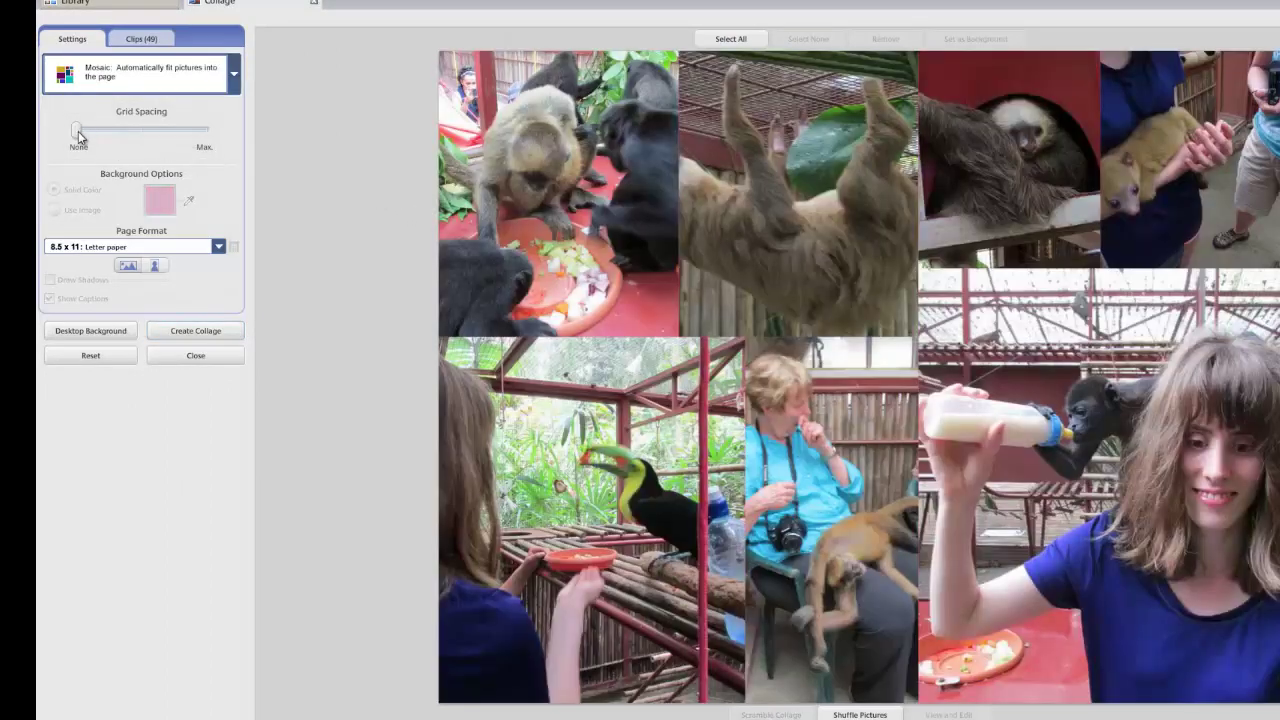
{"action": "left_click", "coordinate": [78, 130]}
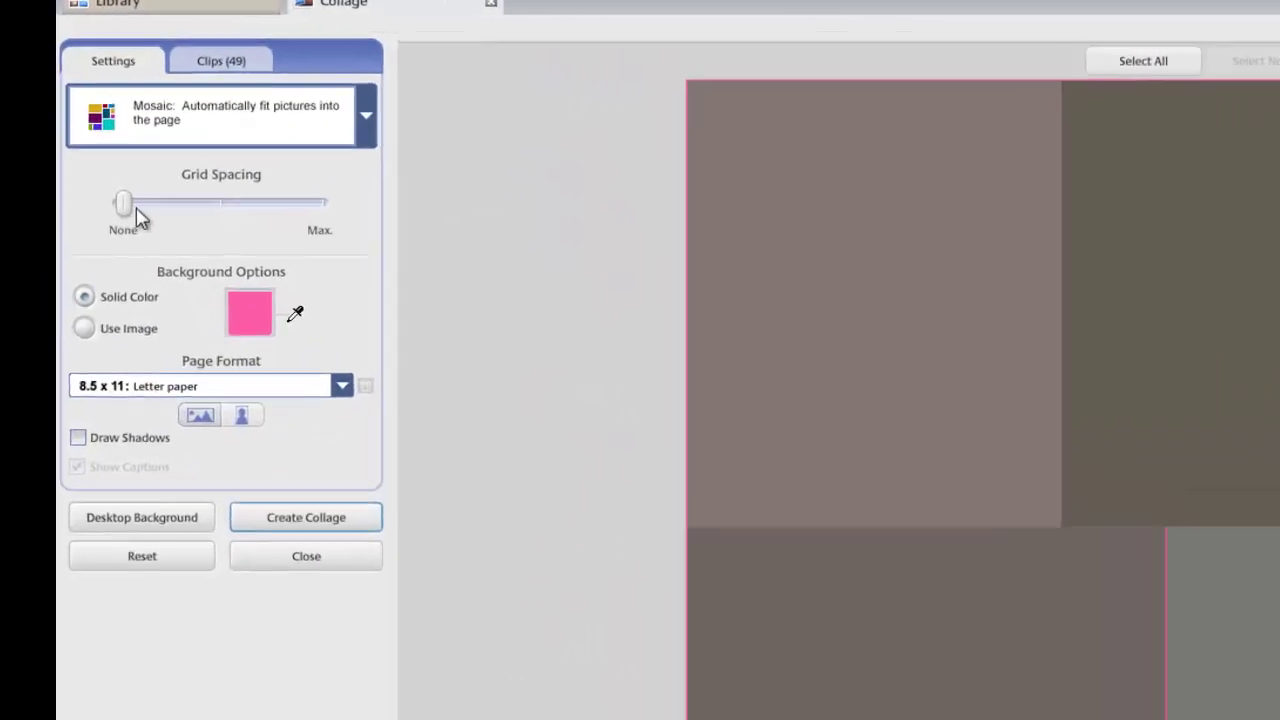
{"action": "left_click_drag", "start_coordinate": [137, 211], "coordinate": [163, 208]}
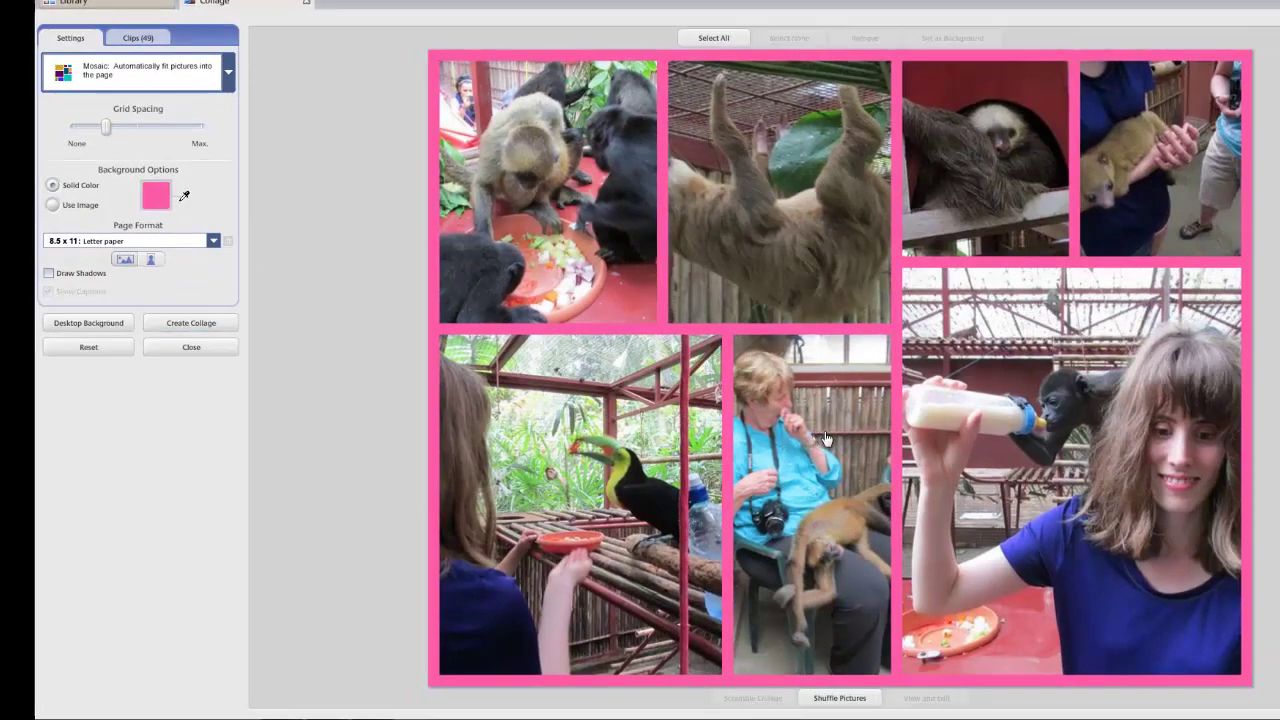
Step: Drop the older woman's photo, center the bottle-feeding photo, and swap the sloth and monkeys photos
{"action": "left_click_drag", "start_coordinate": [808, 422], "coordinate": [200, 428]}
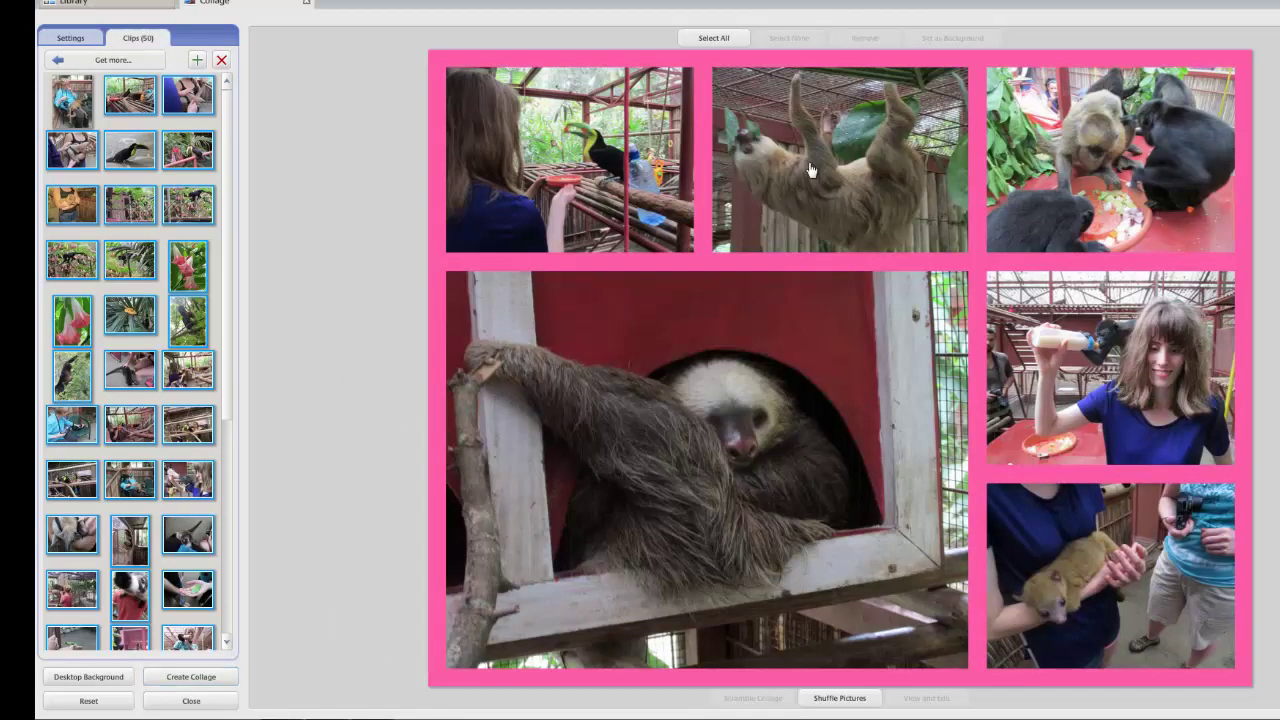
{"action": "left_click_drag", "start_coordinate": [1168, 380], "coordinate": [810, 500]}
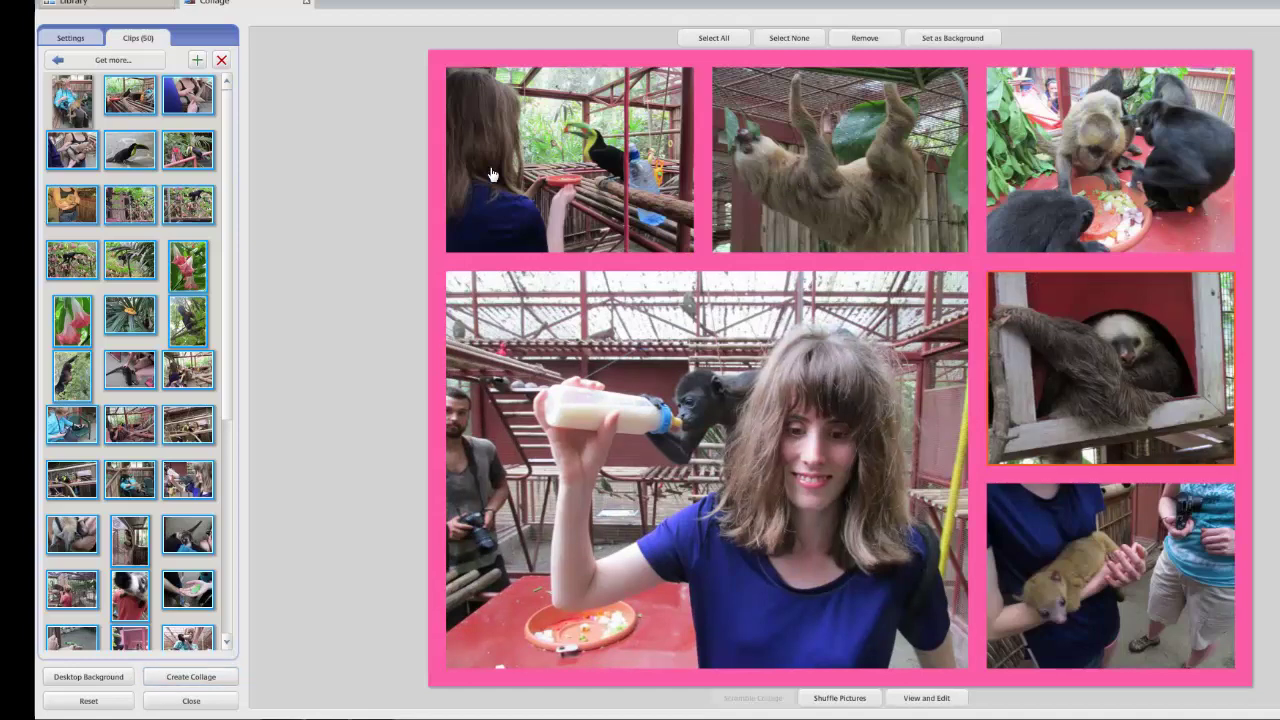
{"action": "left_click_drag", "start_coordinate": [803, 180], "coordinate": [1066, 263]}
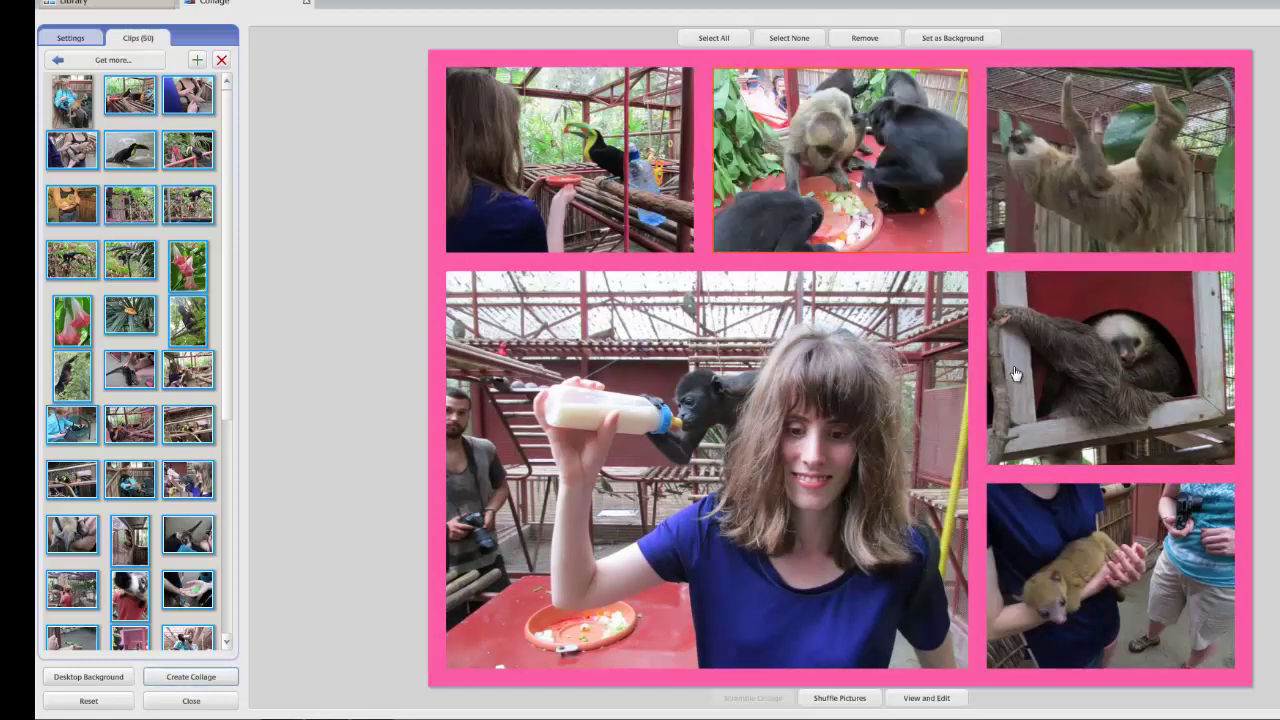
{"action": "left_click", "coordinate": [70, 42]}
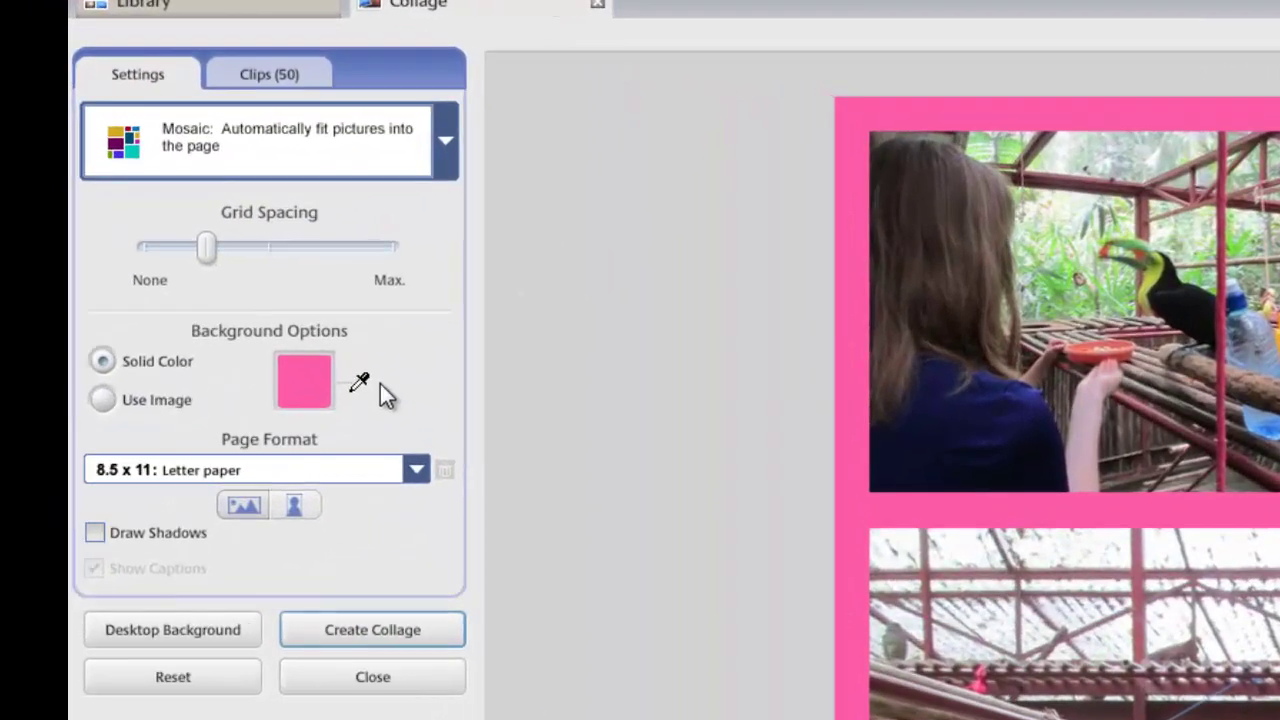
Step: Set the solid background color to the pinkish red sampled from the table in the bottle-feeding photo
{"action": "left_click", "coordinate": [275, 291]}
{"action": "left_click", "coordinate": [318, 352]}
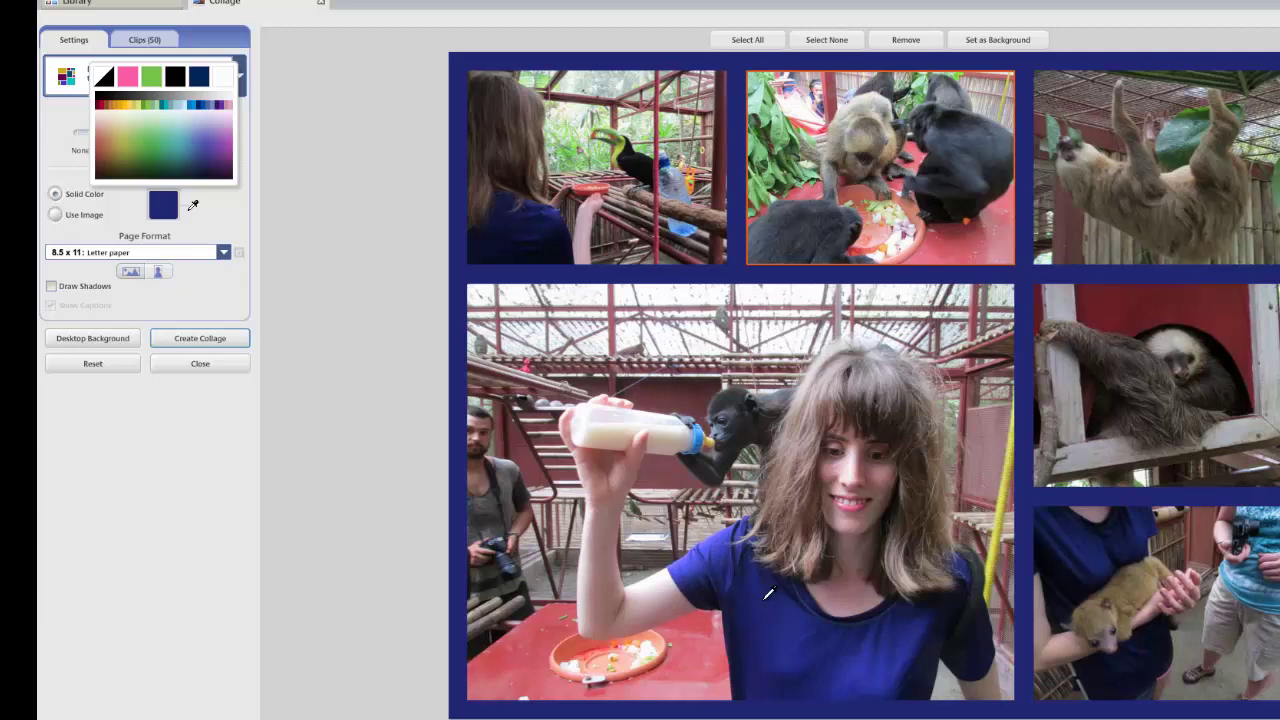
{"action": "left_click", "coordinate": [703, 638]}
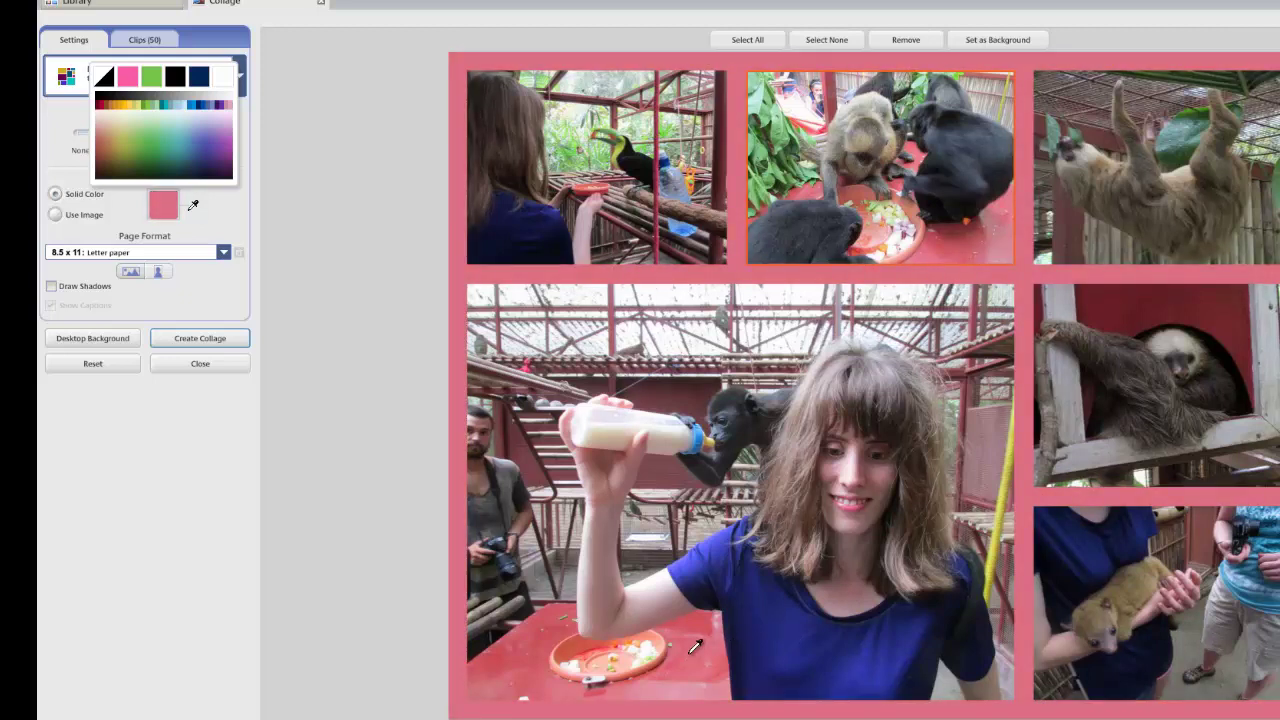
{"action": "left_click", "coordinate": [689, 654]}
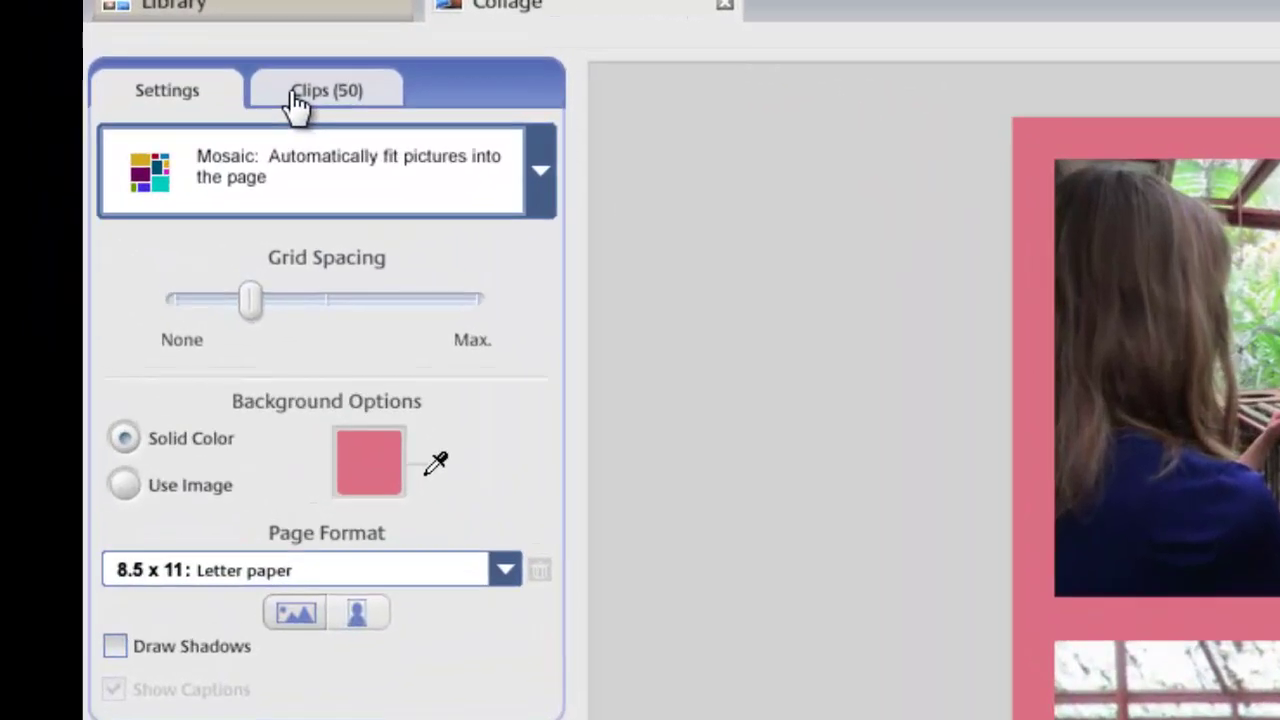
Step: Delete two unwanted clips and drag the sloth picture out, leaving 49 clips
{"action": "left_click", "coordinate": [131, 47]}
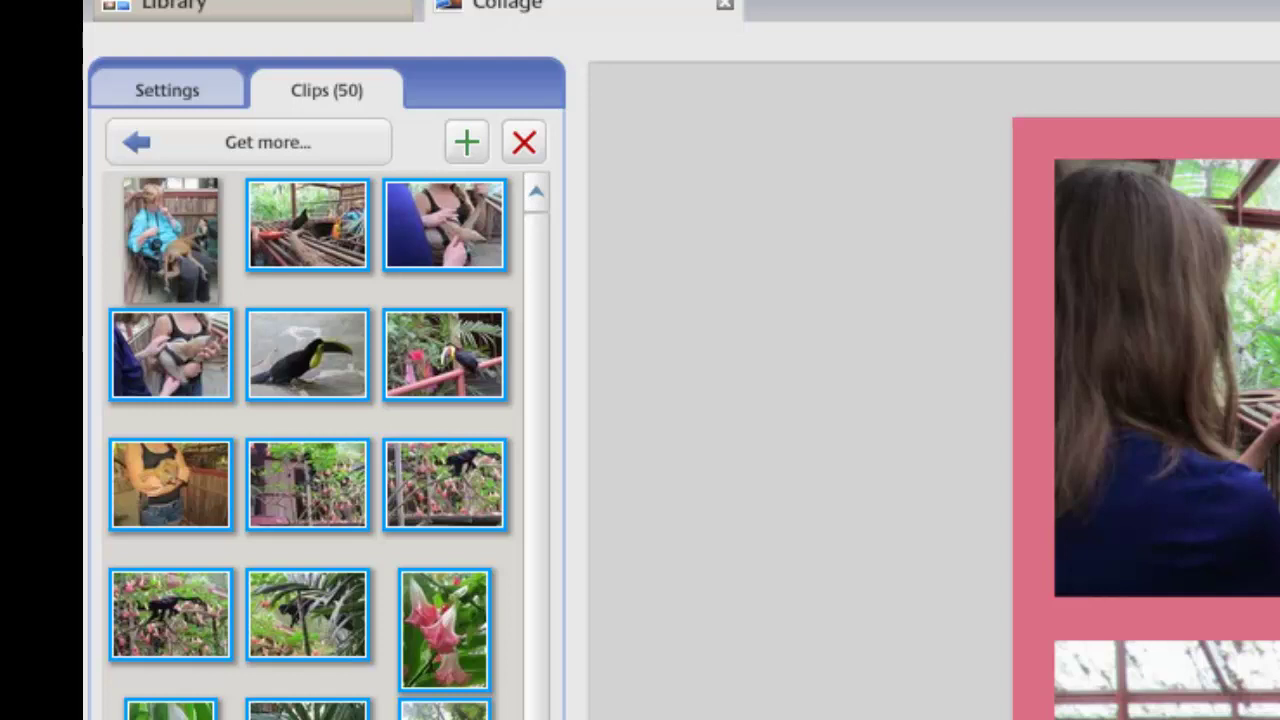
{"action": "scroll", "coordinate": [310, 445], "scroll_direction": "down", "scroll_amount": 10}
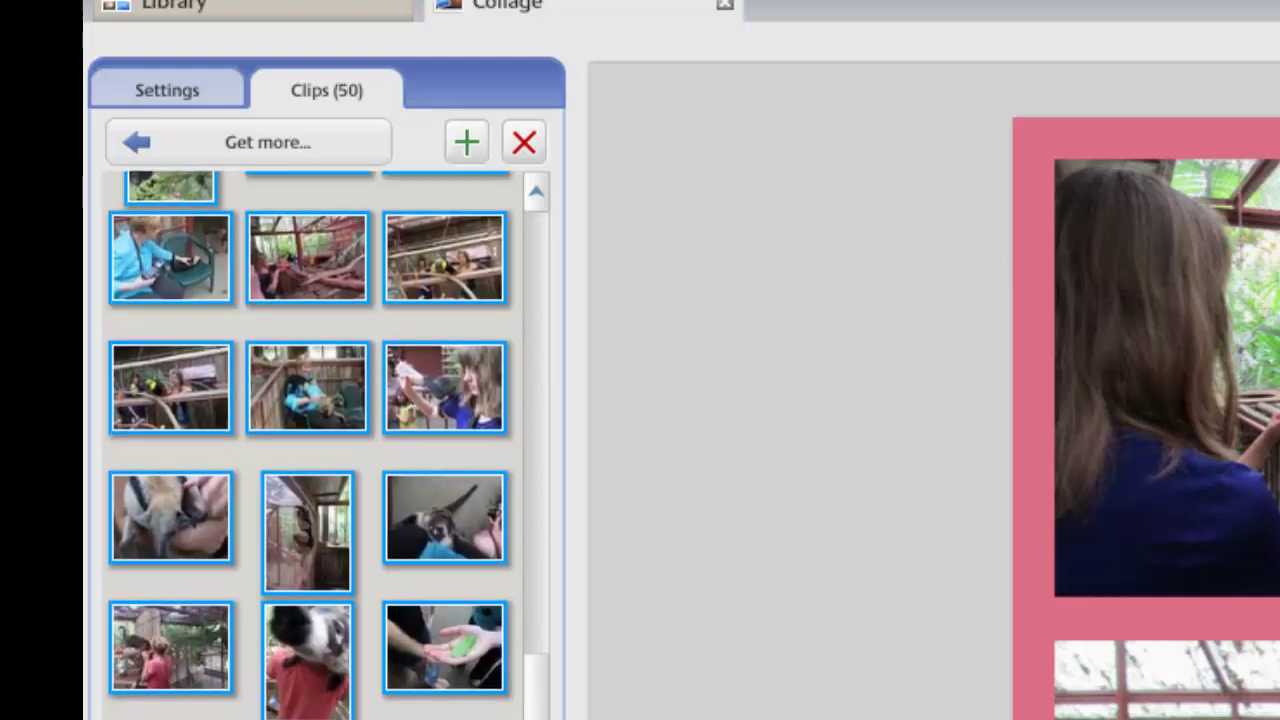
{"action": "scroll", "coordinate": [310, 445], "scroll_direction": "down", "scroll_amount": 2}
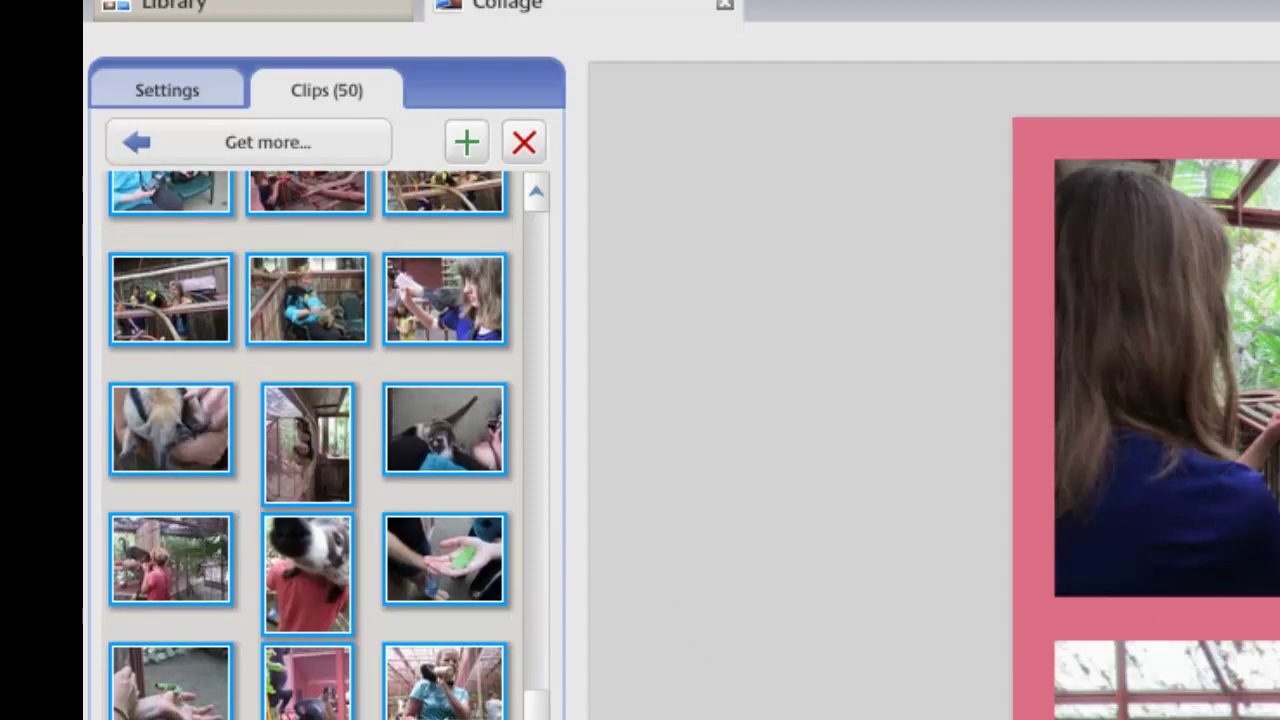
{"action": "key", "text": "Escape"}
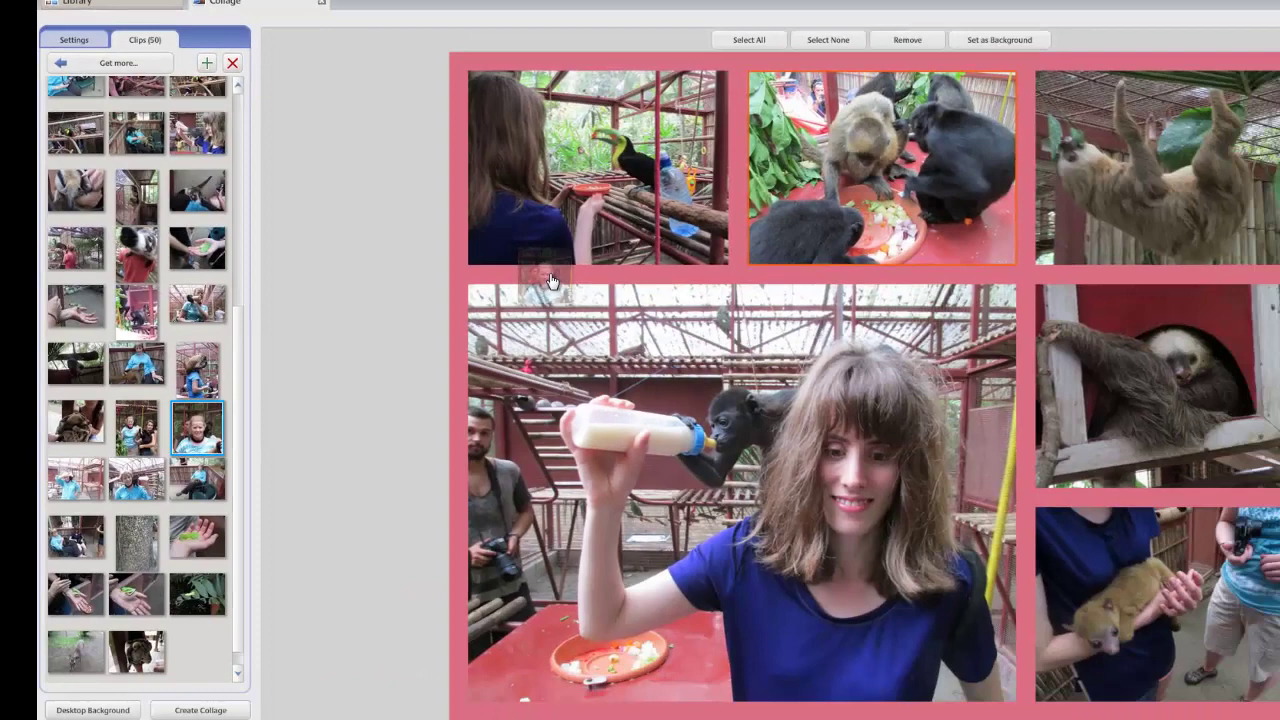
{"action": "key", "text": "Delete"}
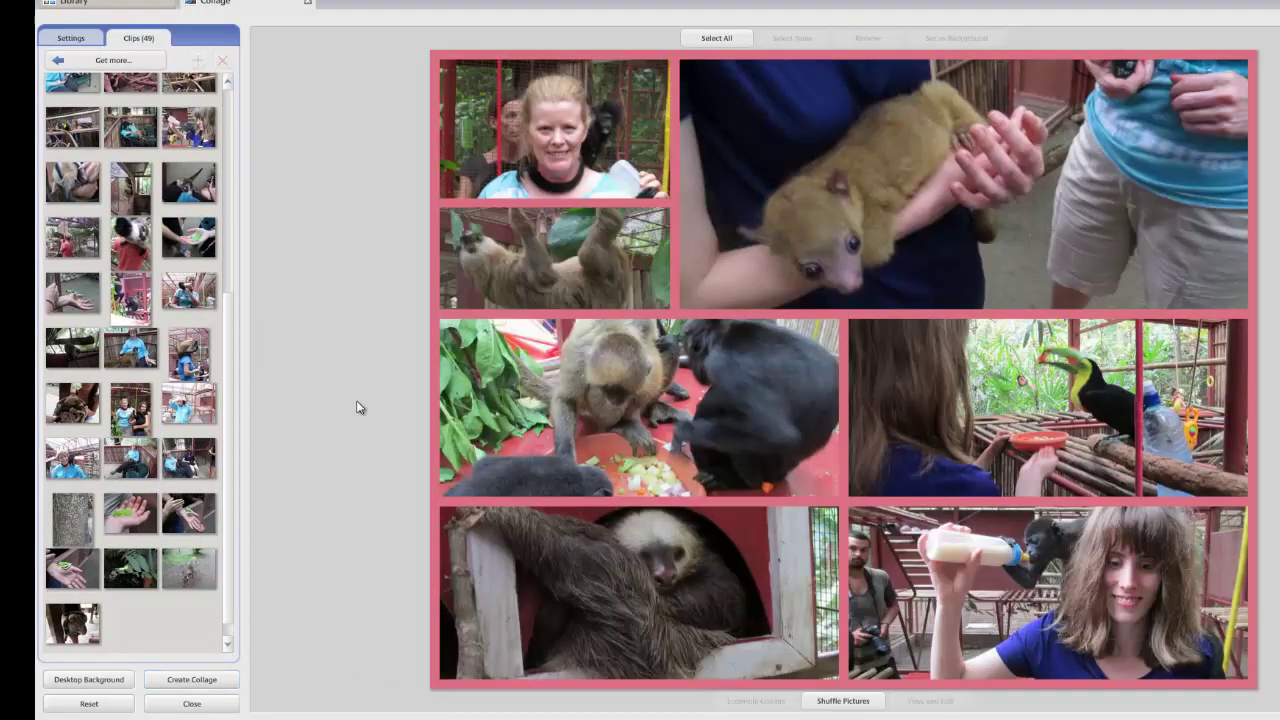
{"action": "left_click", "coordinate": [126, 134]}
{"action": "key", "text": "Delete"}
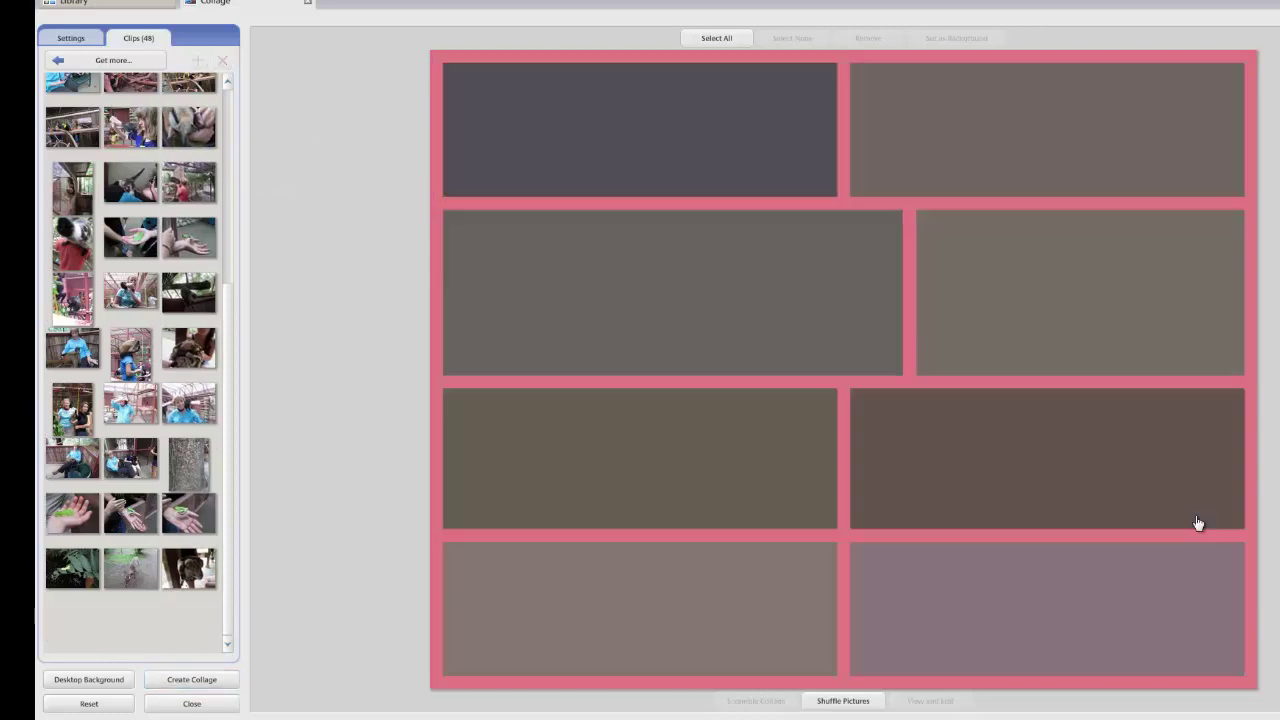
{"action": "left_click_drag", "start_coordinate": [699, 461], "coordinate": [131, 602]}
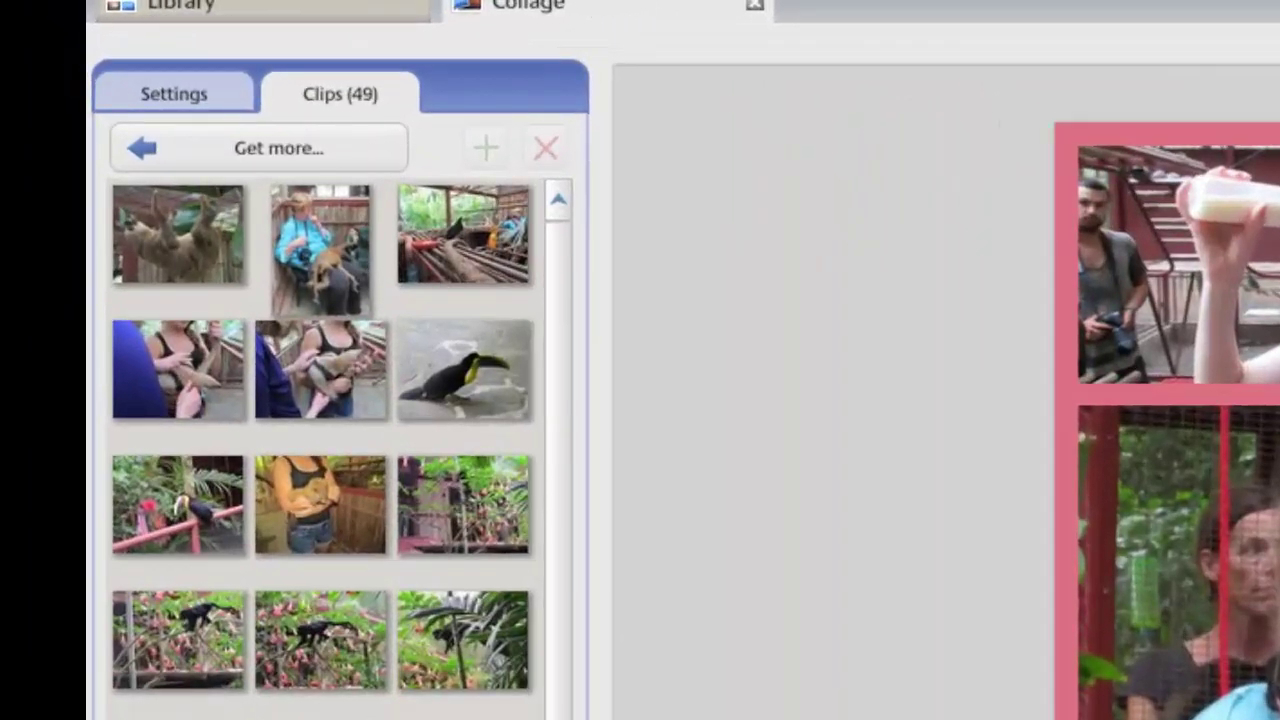
Step: Bring the first Cahuita National Park photo from the library into the collage's clips
{"action": "left_click", "coordinate": [156, 149]}
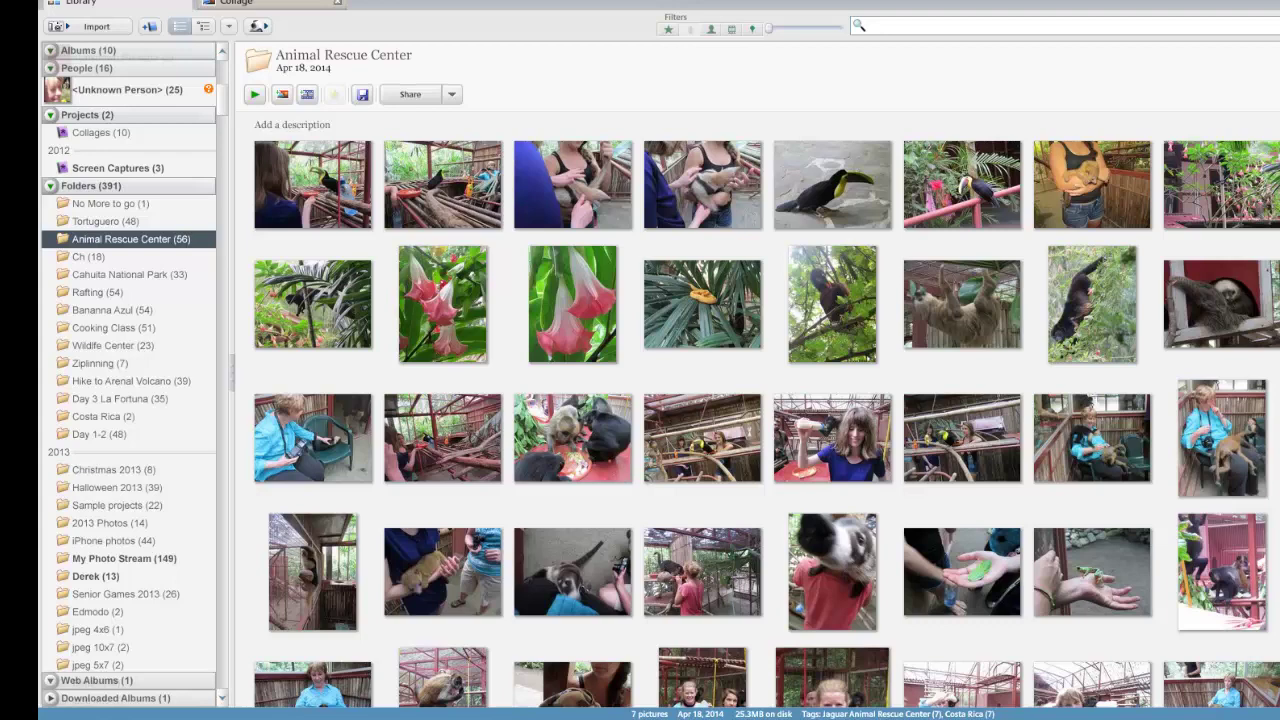
{"action": "scroll", "coordinate": [757, 400], "scroll_direction": "down", "scroll_amount": 15}
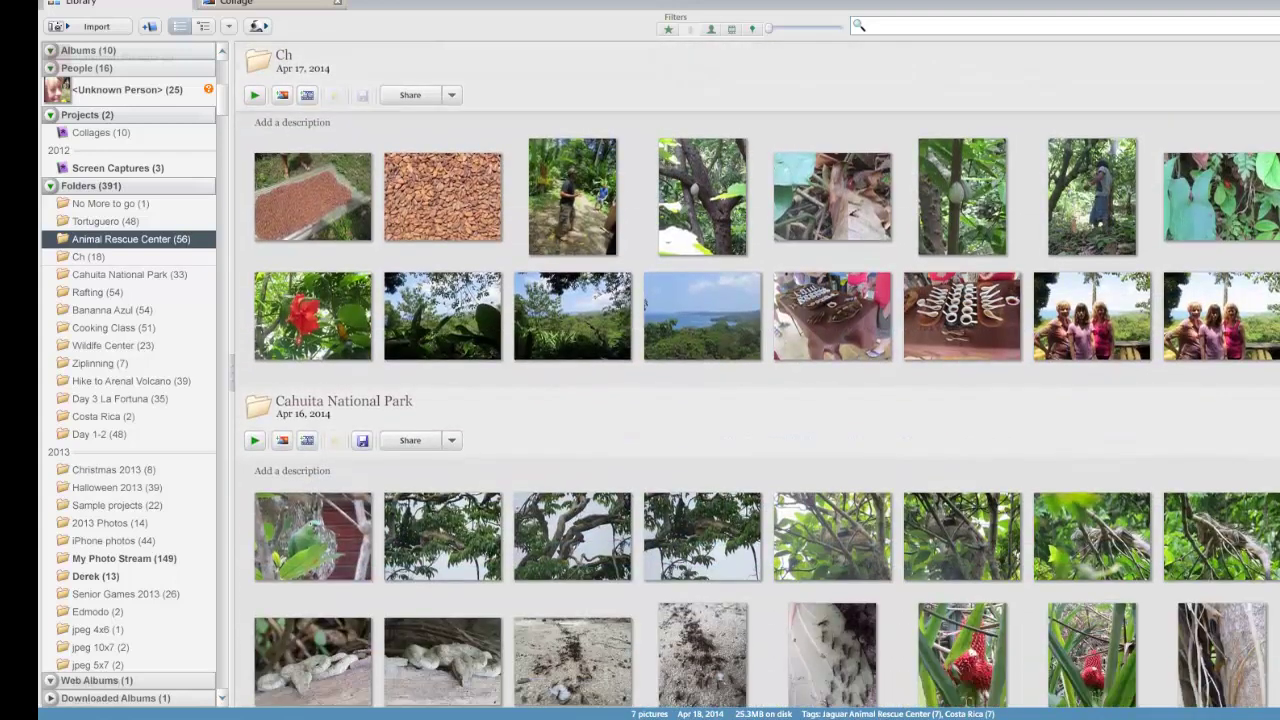
{"action": "left_click", "coordinate": [288, 522]}
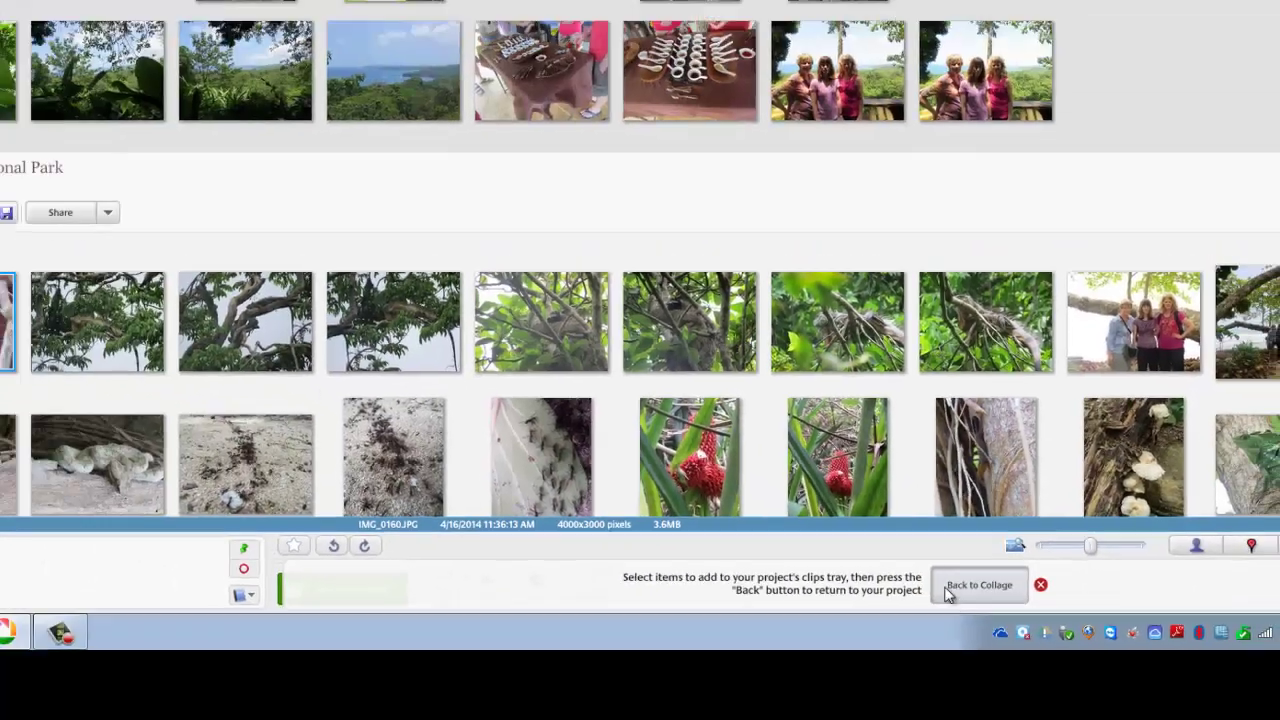
{"action": "left_click", "coordinate": [946, 591]}
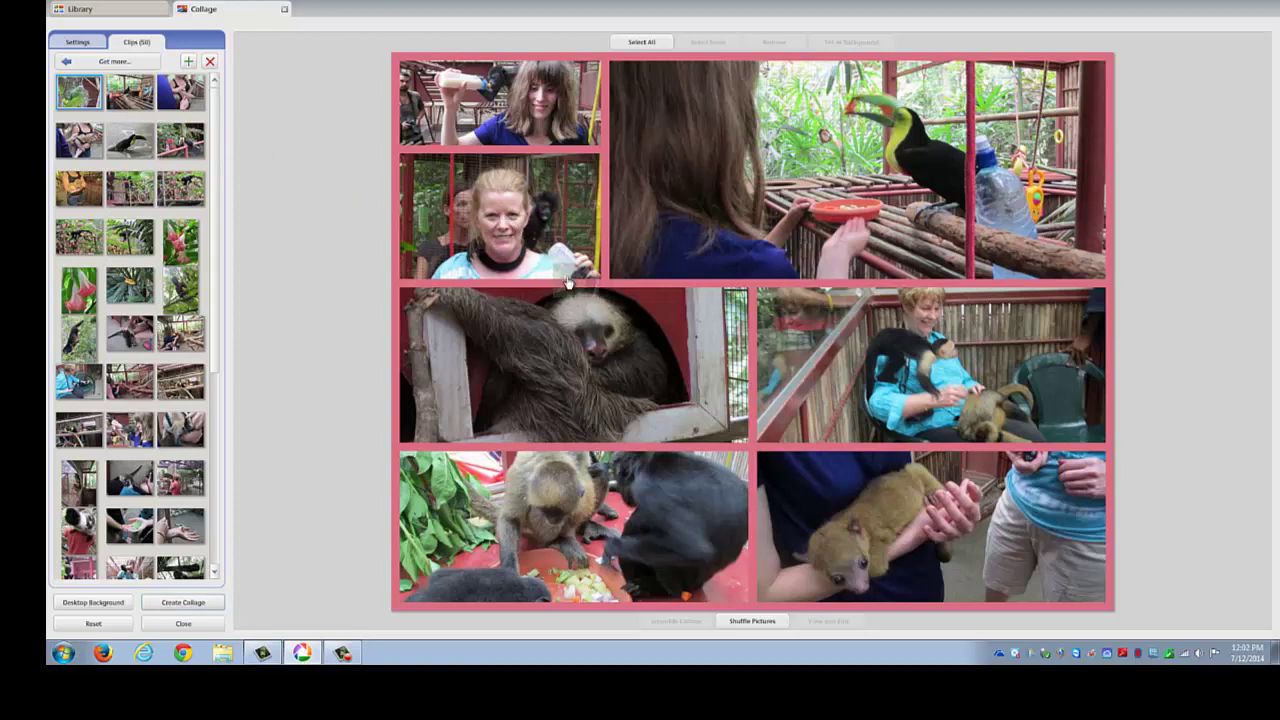
Step: Delete another clip, remove the kinkajou photo, and render the collage as Cahuita National Park1.jpg
{"action": "key", "text": "Delete"}
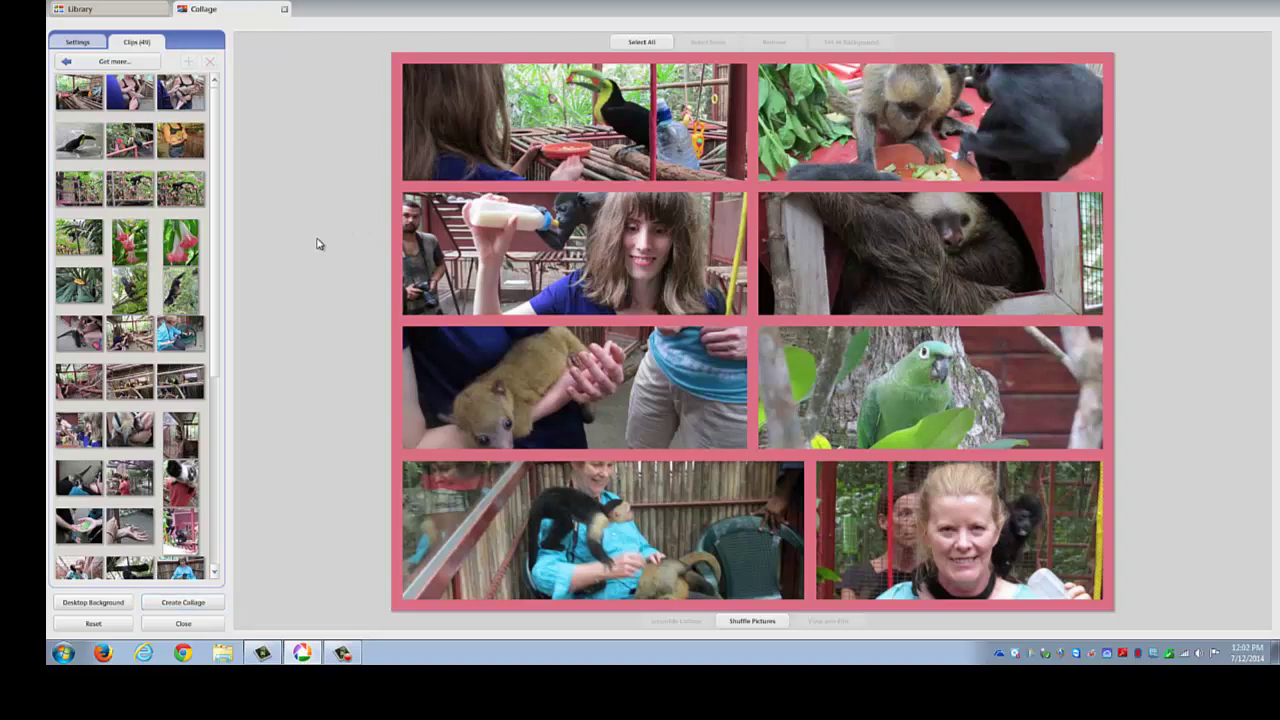
{"action": "left_click_drag", "start_coordinate": [575, 393], "coordinate": [176, 407]}
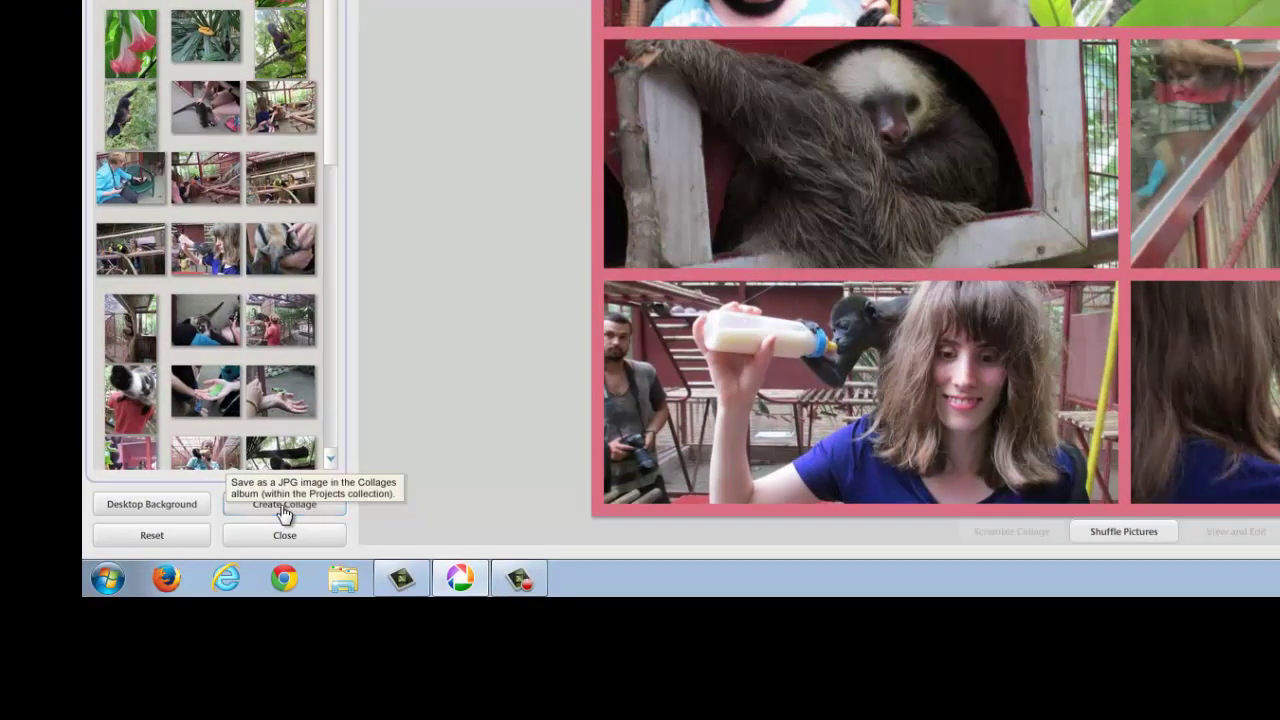
{"action": "left_click", "coordinate": [285, 508]}
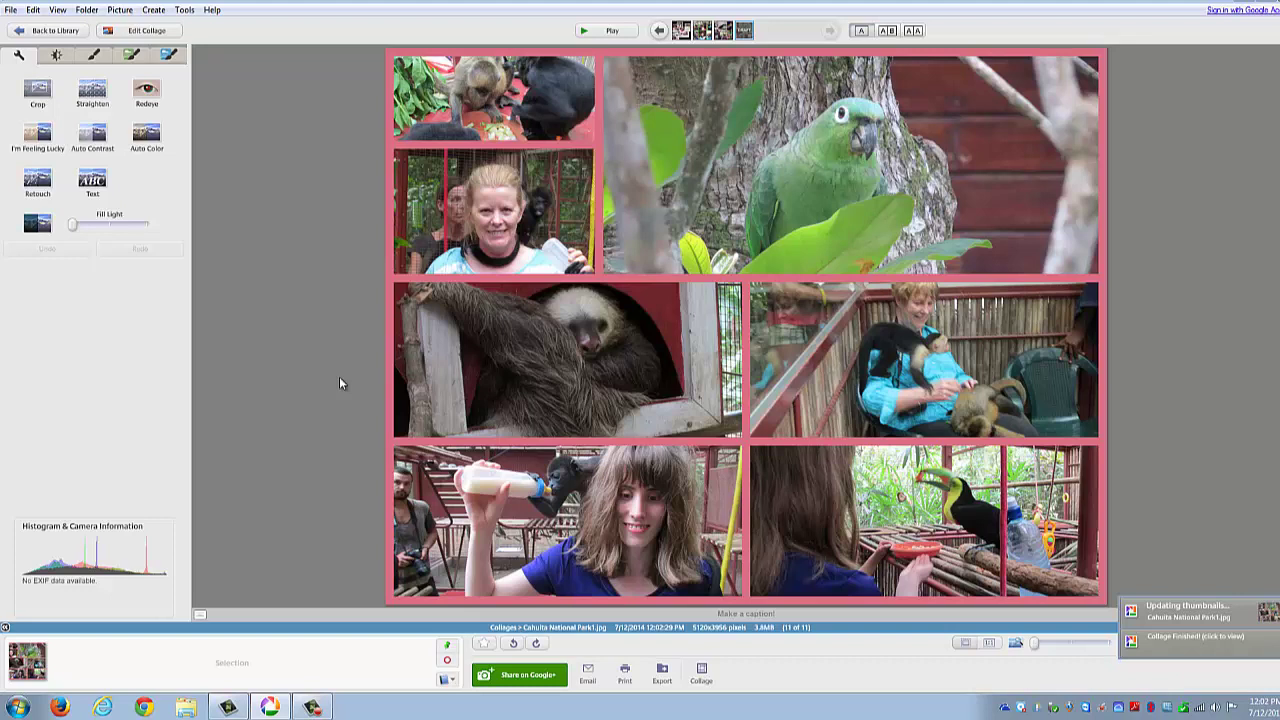
Step: Save a copy of the collage to the Desktop as the JPEG 'Cahuita National Park'
{"action": "left_click", "coordinate": [9, 11]}
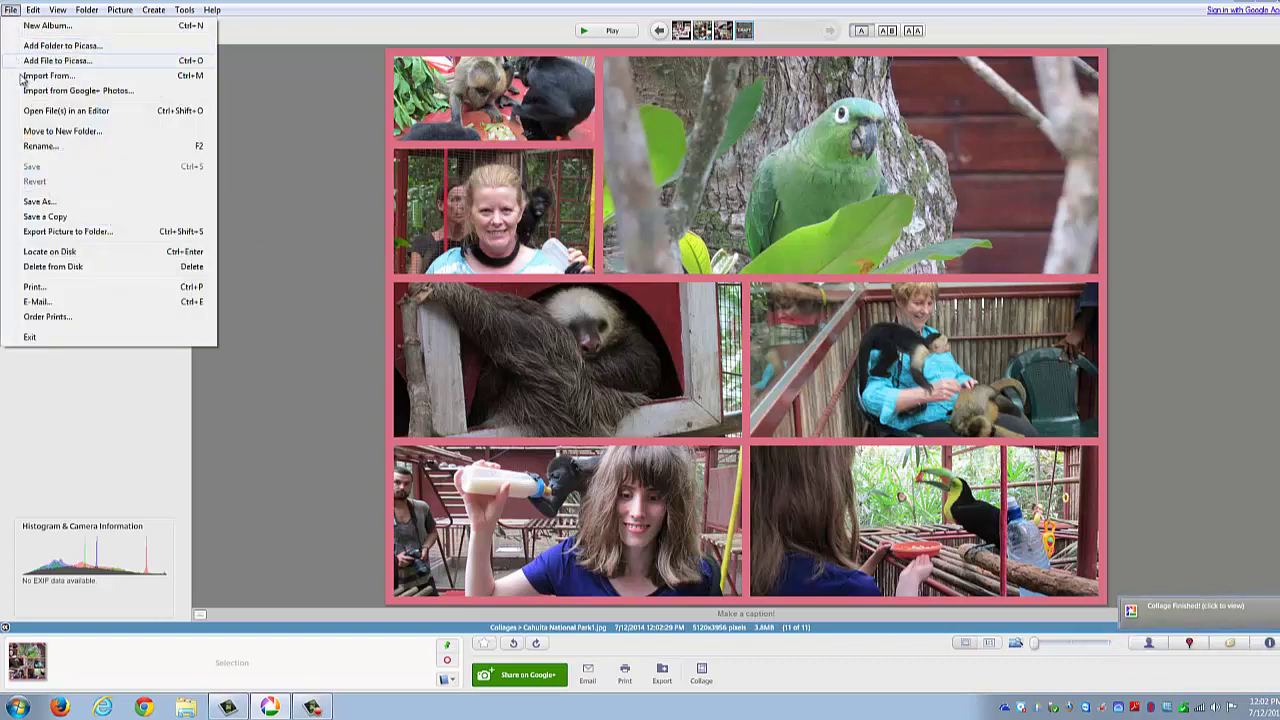
{"action": "left_click", "coordinate": [42, 203]}
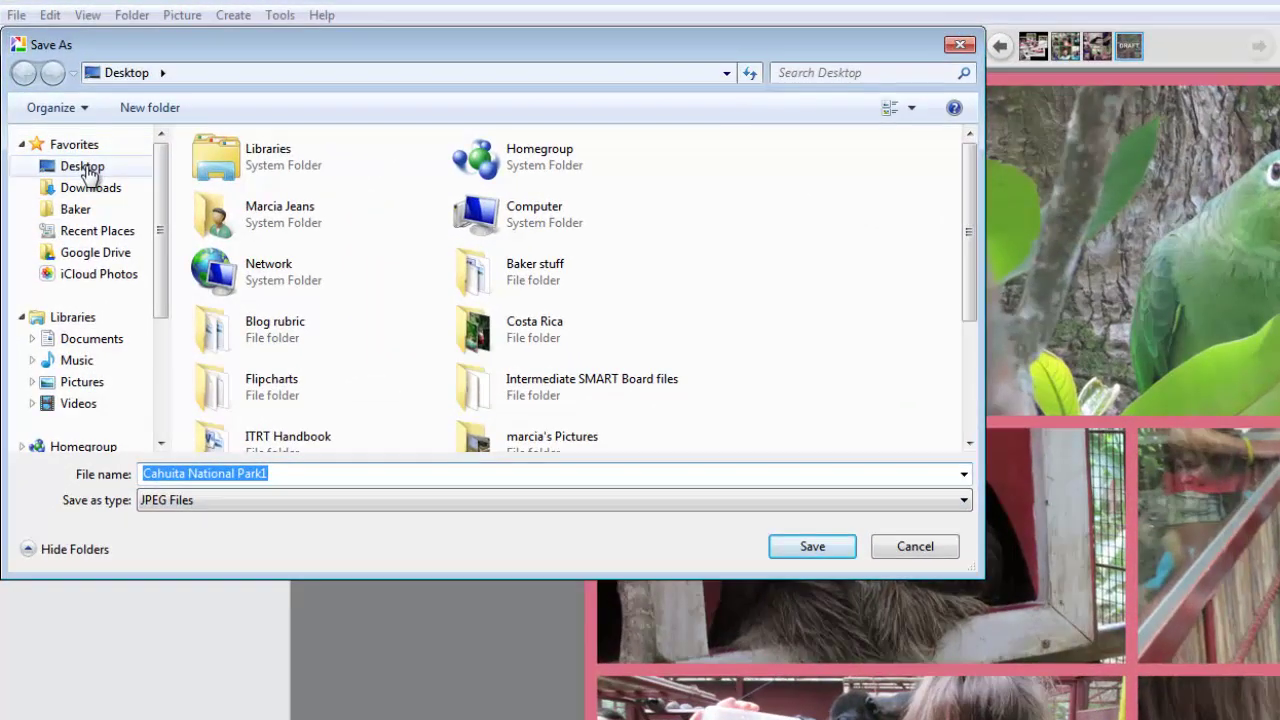
{"action": "left_click", "coordinate": [88, 172]}
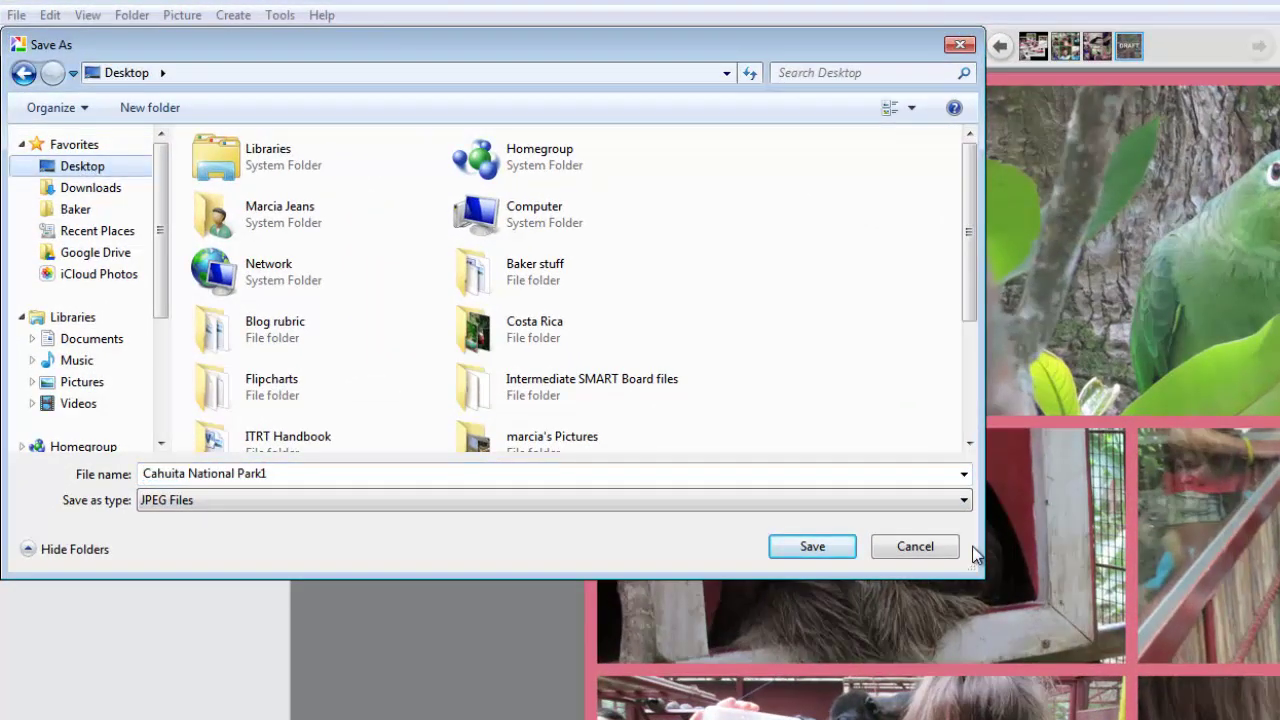
{"action": "left_click", "coordinate": [326, 476]}
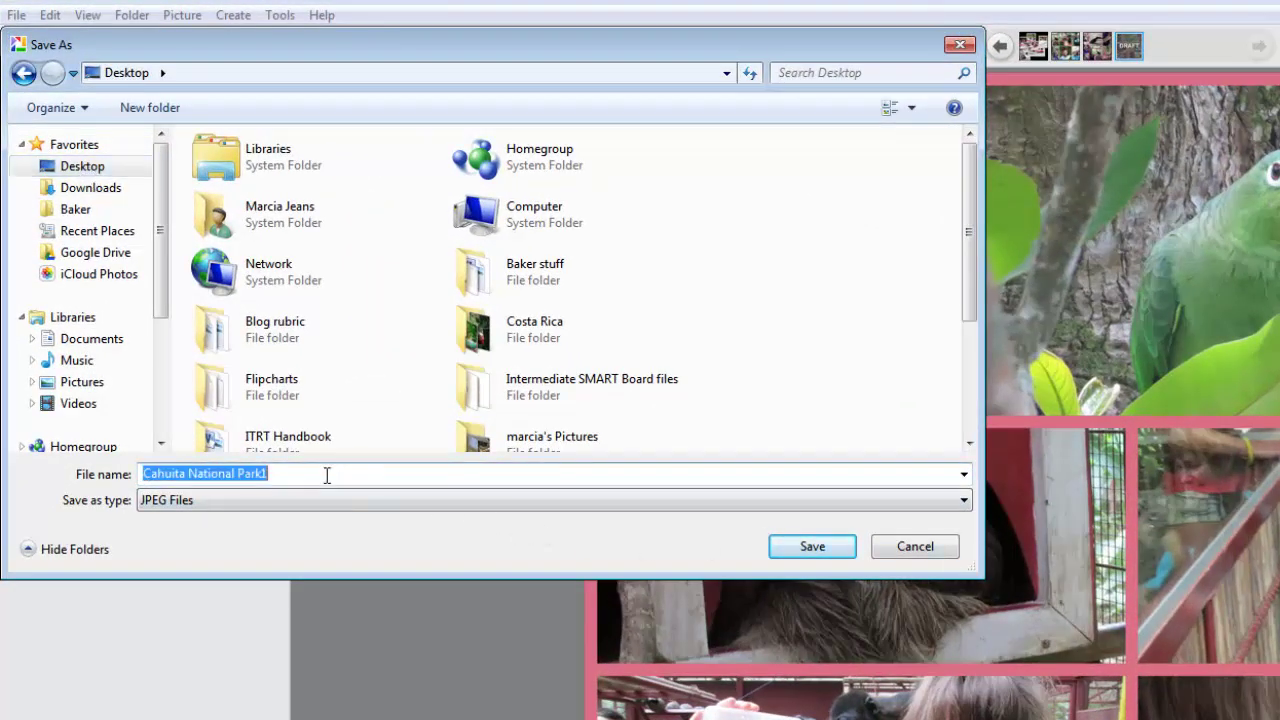
{"action": "left_click", "coordinate": [326, 476]}
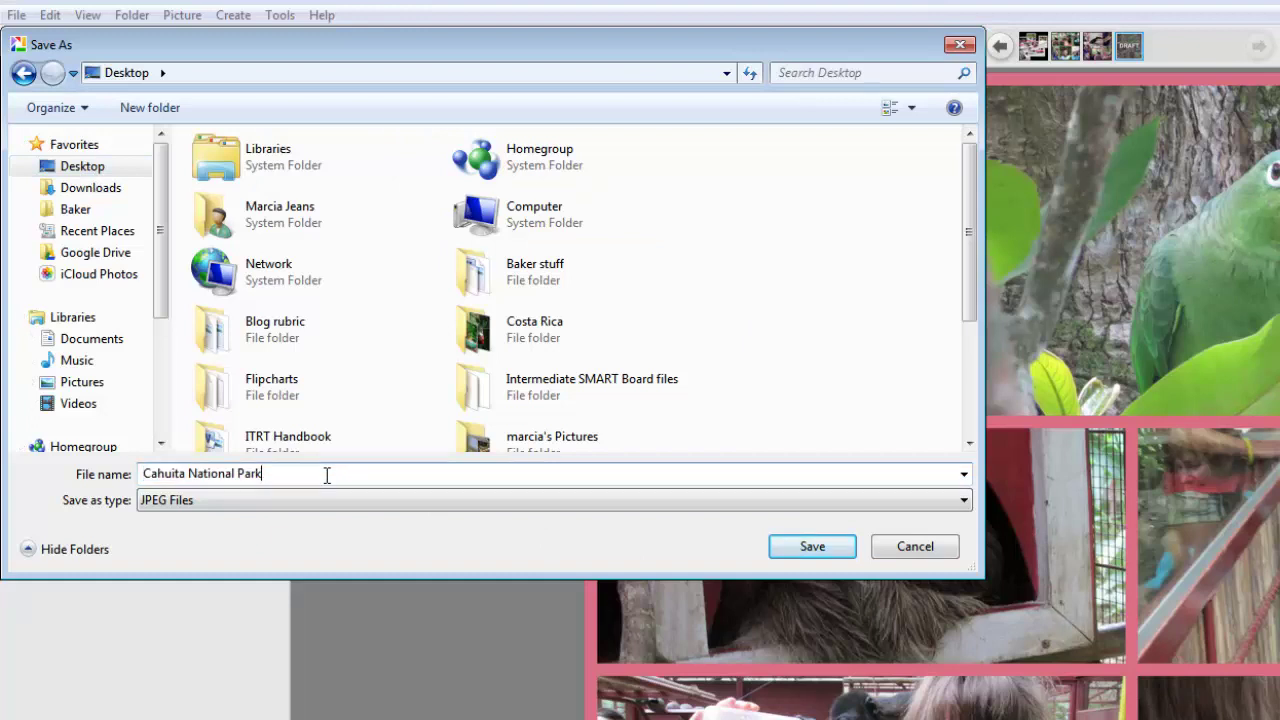
{"action": "key", "text": "Return"}
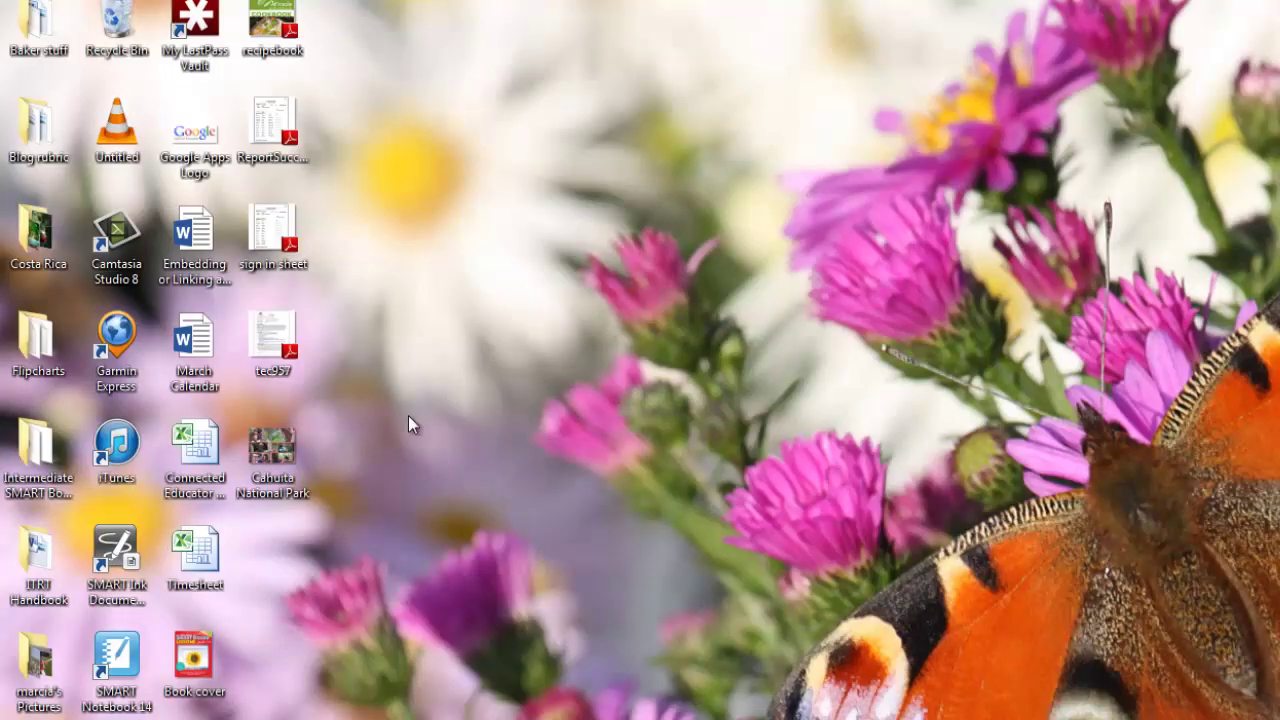
{"action": "double_click", "coordinate": [261, 457]}
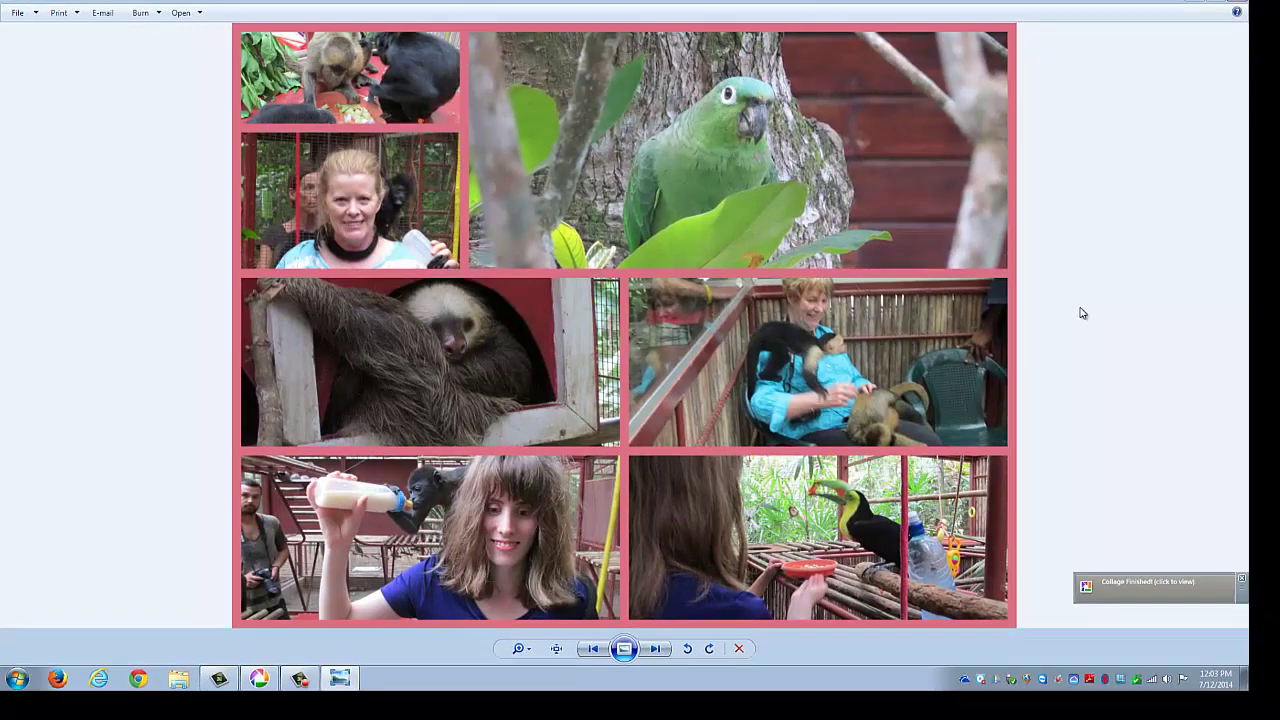
{"action": "scroll", "coordinate": [1080, 313], "scroll_direction": "up", "scroll_amount": 2}
{"action": "scroll", "coordinate": [1071, 318], "scroll_direction": "down", "scroll_amount": 1}
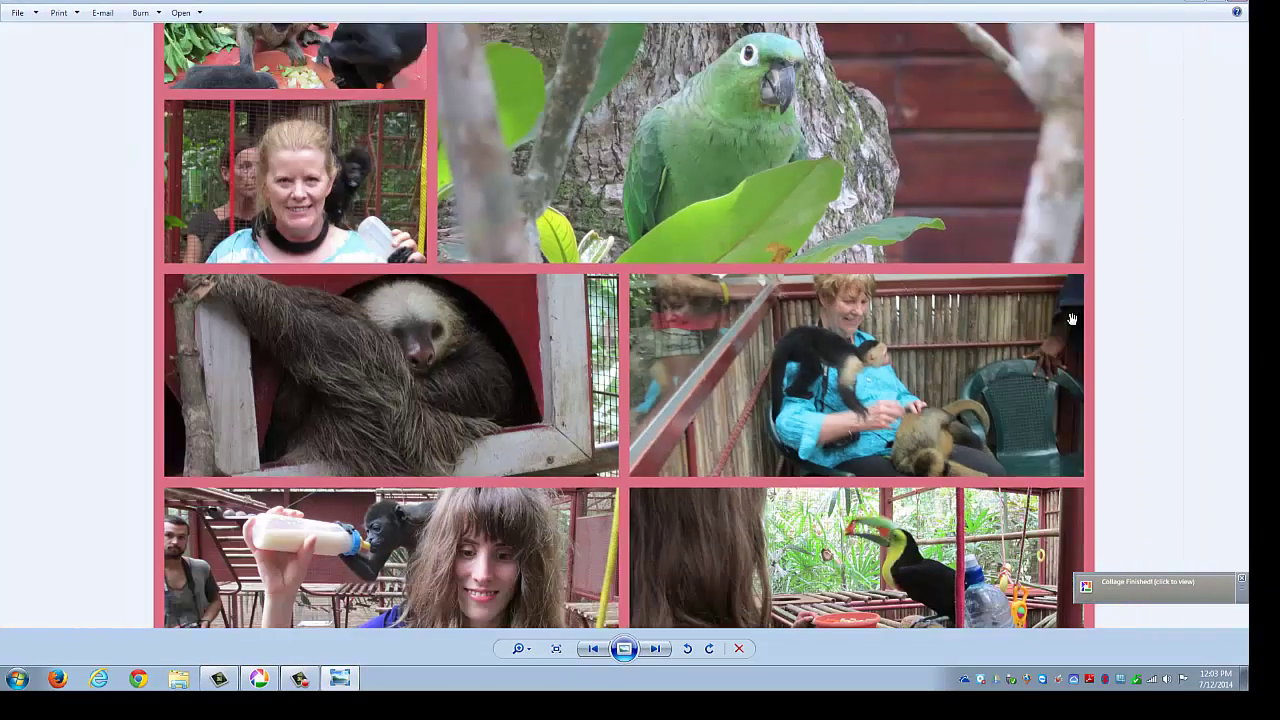
{"action": "left_click", "coordinate": [1240, 4]}
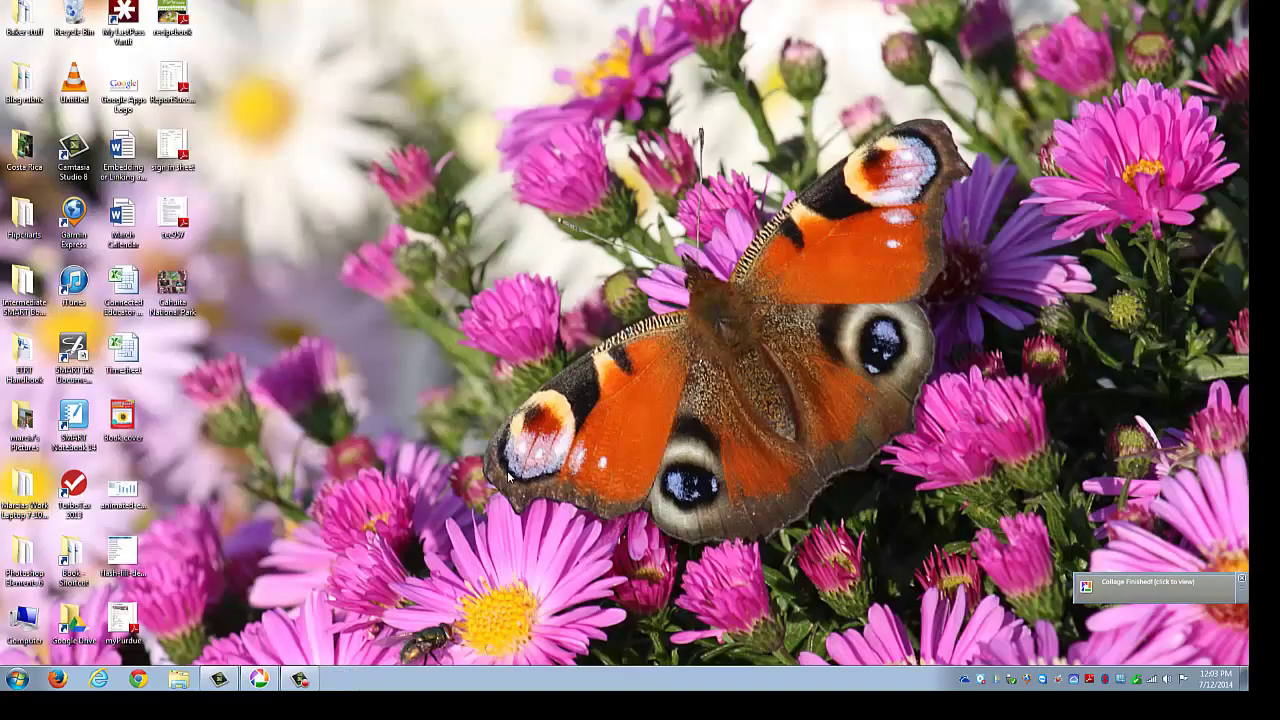